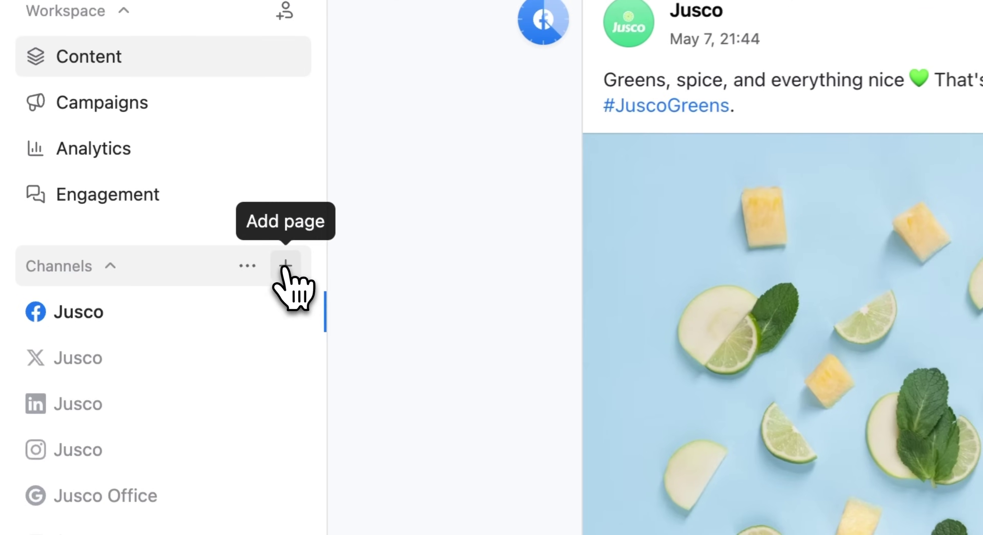
# Browse the add-pages dialog's universal content pages, such as Blog and Newsletter, without adding any.
pyautogui.click(145, 234)
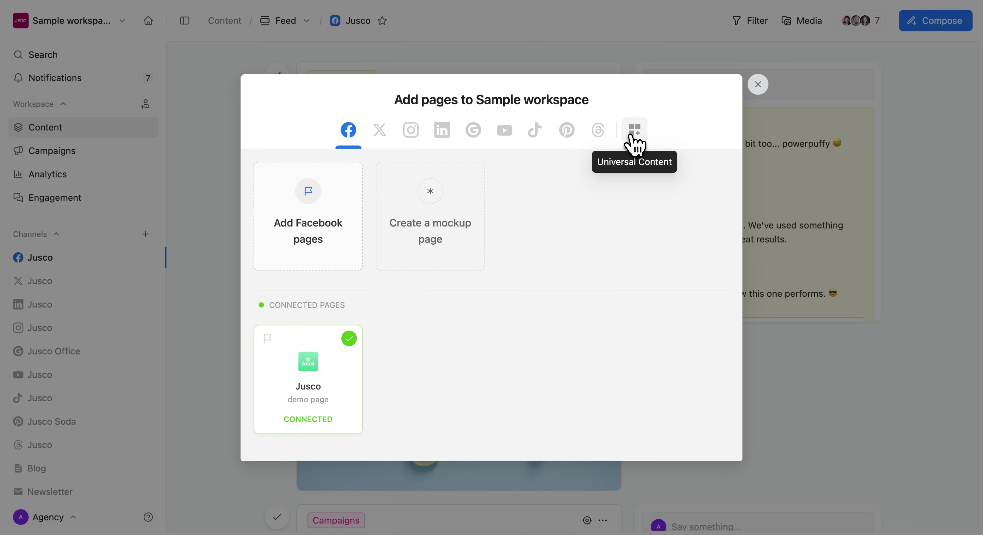
pyautogui.click(634, 132)
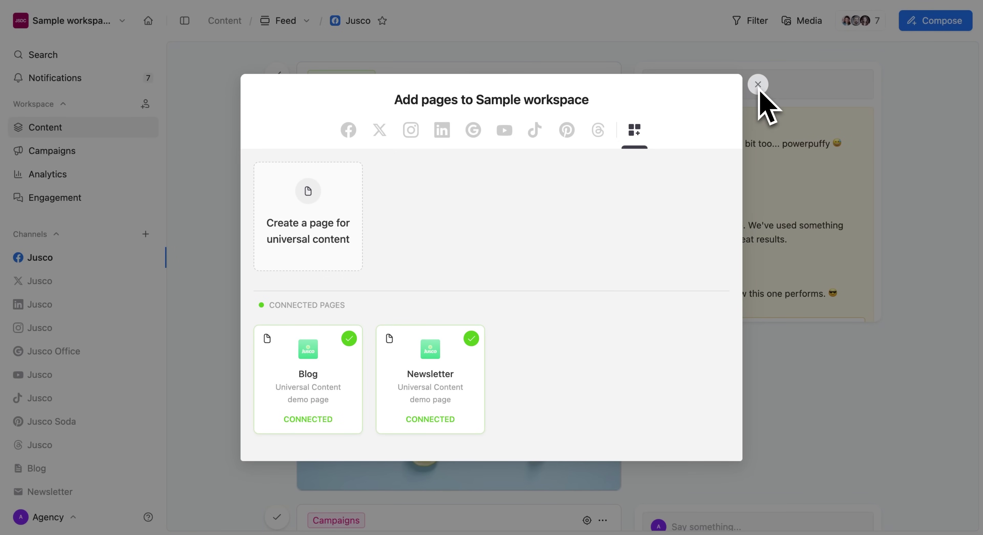
pyautogui.click(758, 85)
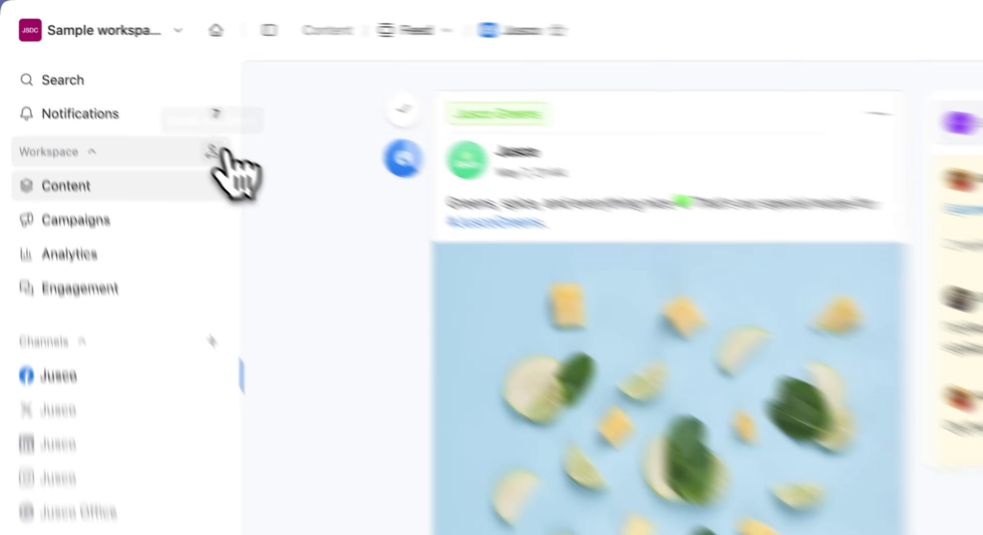
# Review the member invite form, keeping Contributor permission and Team membership, and view the permissions overview.
pyautogui.click(145, 104)
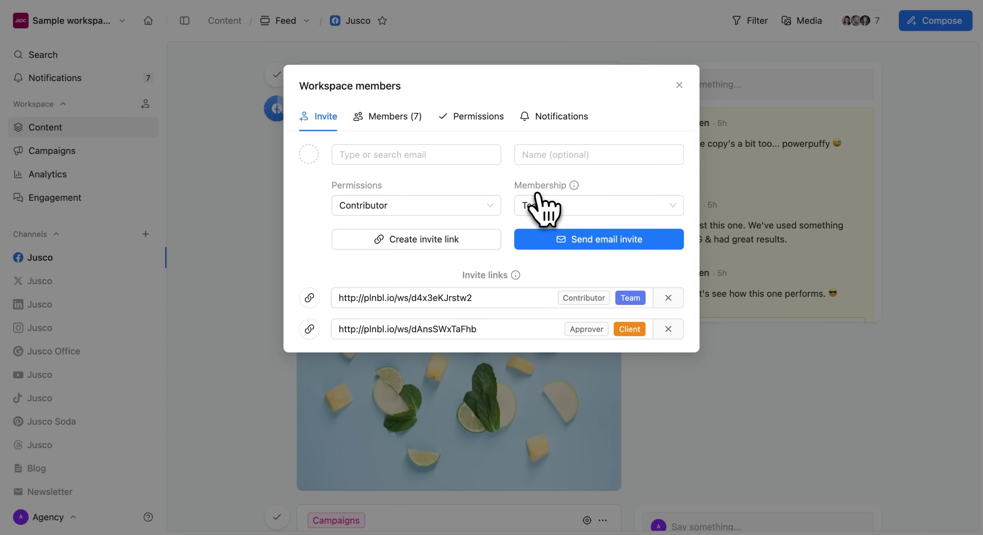
pyautogui.click(488, 208)
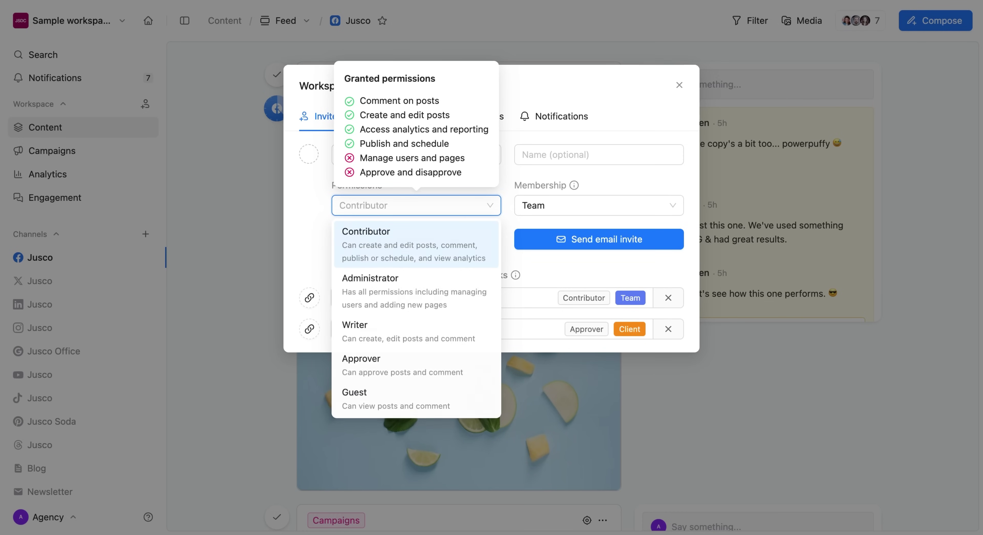
pyautogui.click(492, 208)
pyautogui.click(573, 208)
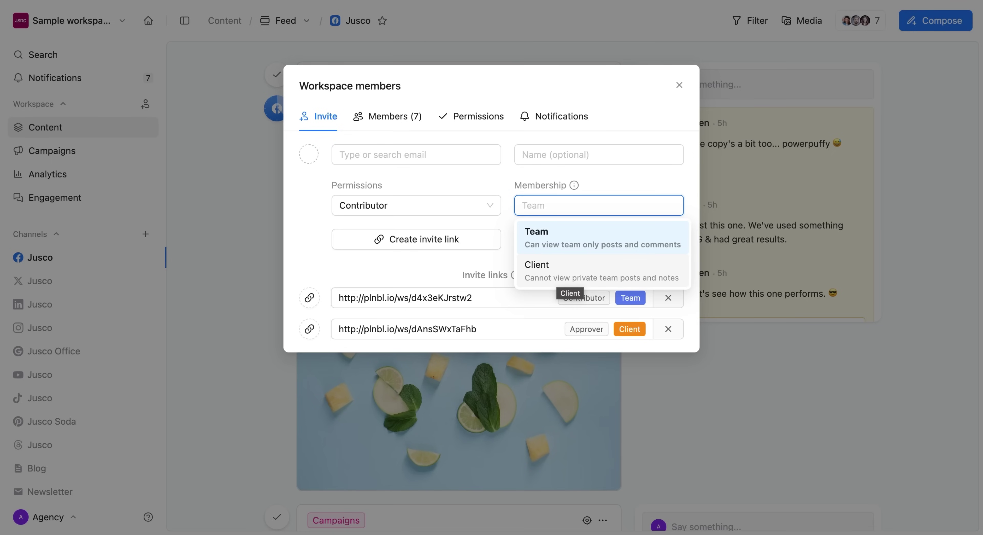
pyautogui.click(592, 202)
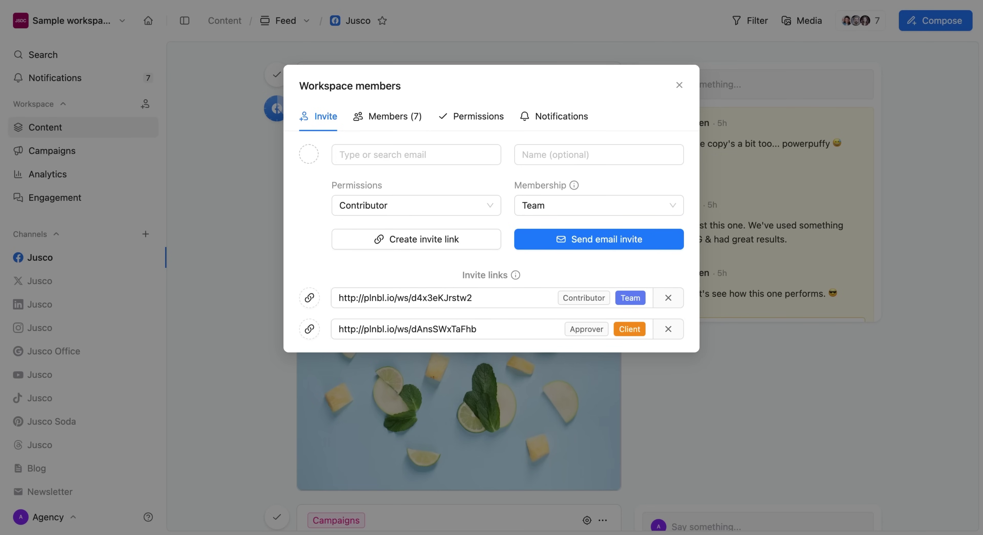
pyautogui.click(466, 120)
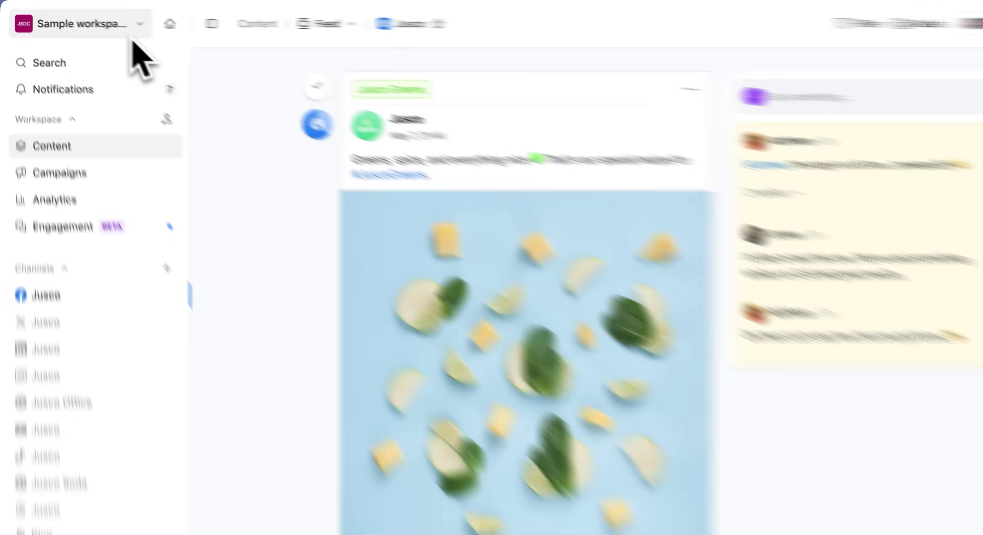
# Enable 'Schedule posts automatically on approval' in the workspace's Approvals settings.
pyautogui.click(106, 23)
pyautogui.click(109, 180)
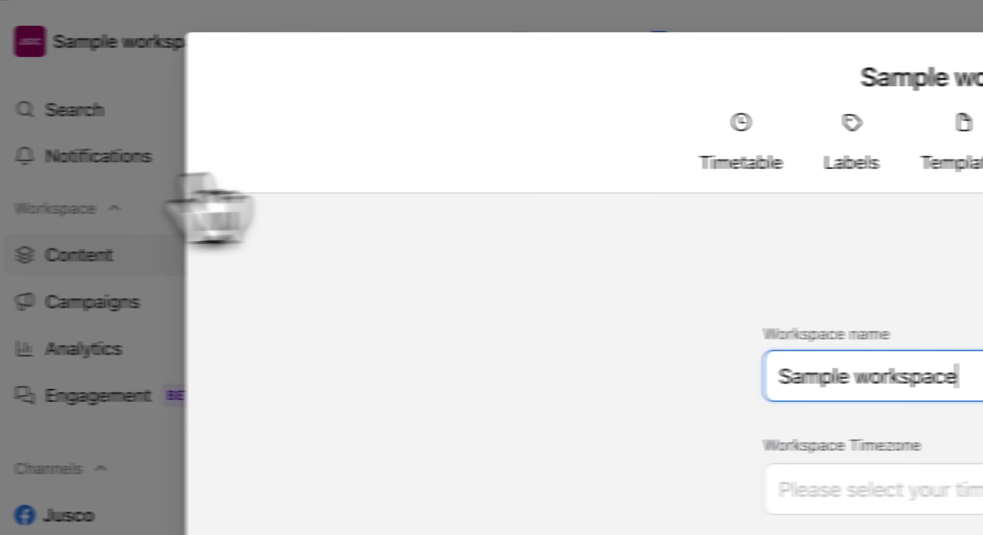
pyautogui.click(569, 114)
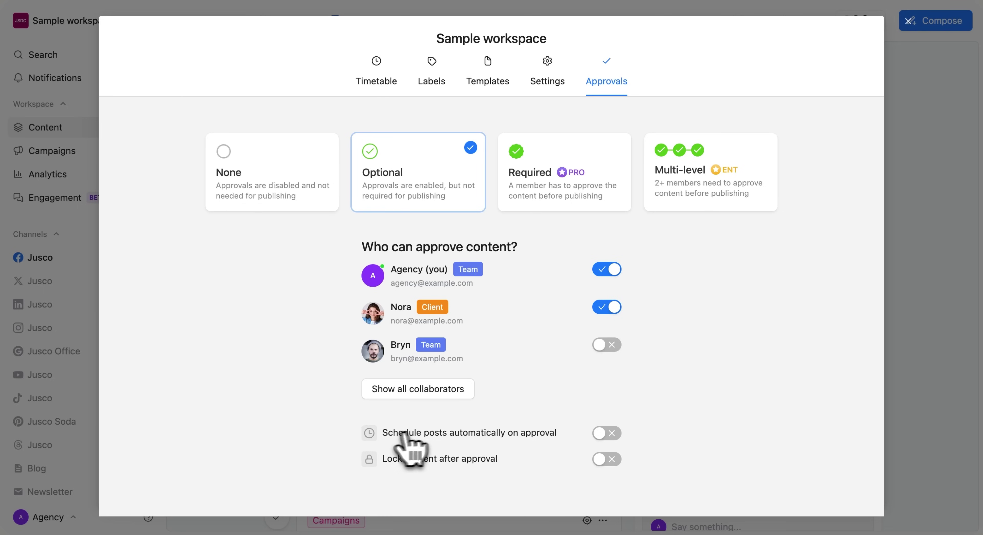
pyautogui.click(605, 435)
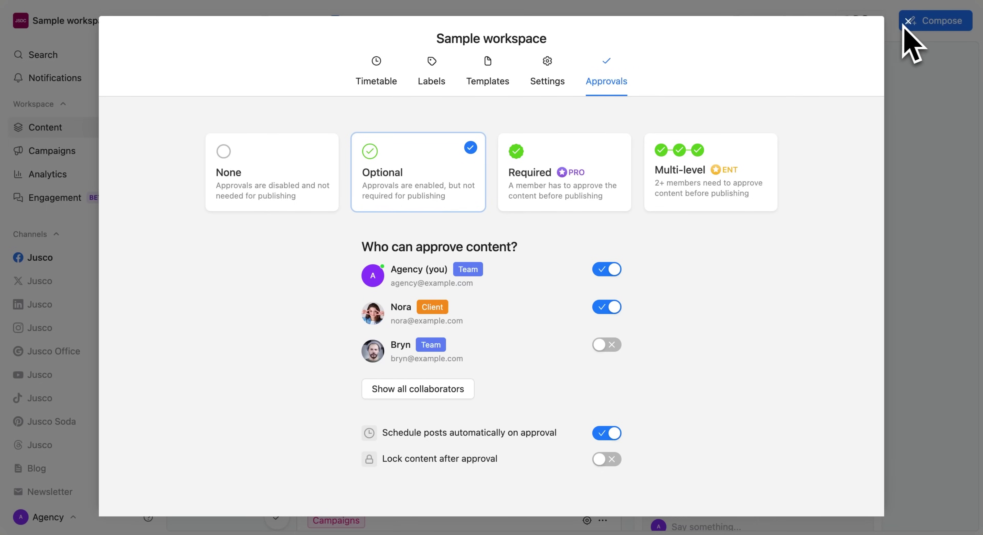
# Compose a new post targeting the Jusco Facebook, LinkedIn and Instagram pages.
pyautogui.click(907, 26)
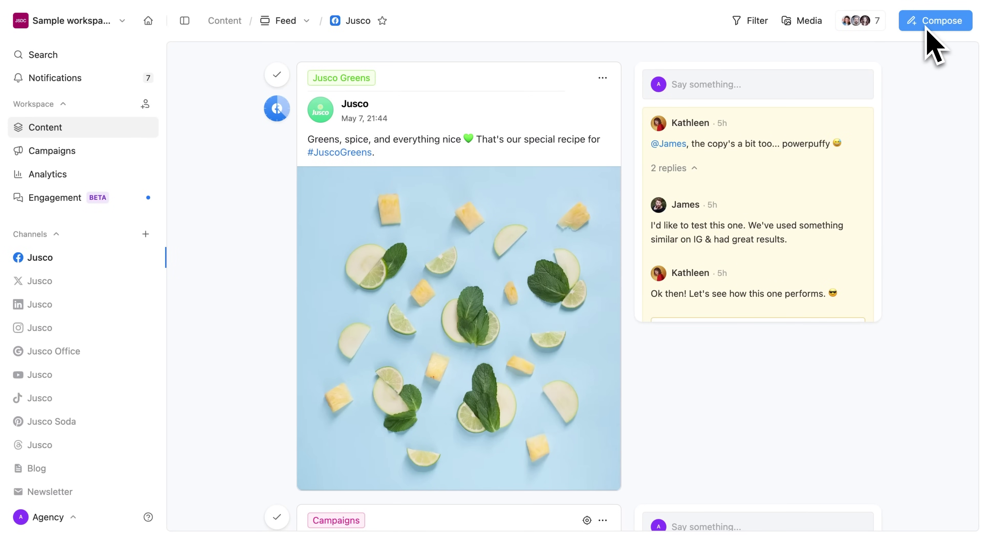
pyautogui.click(935, 23)
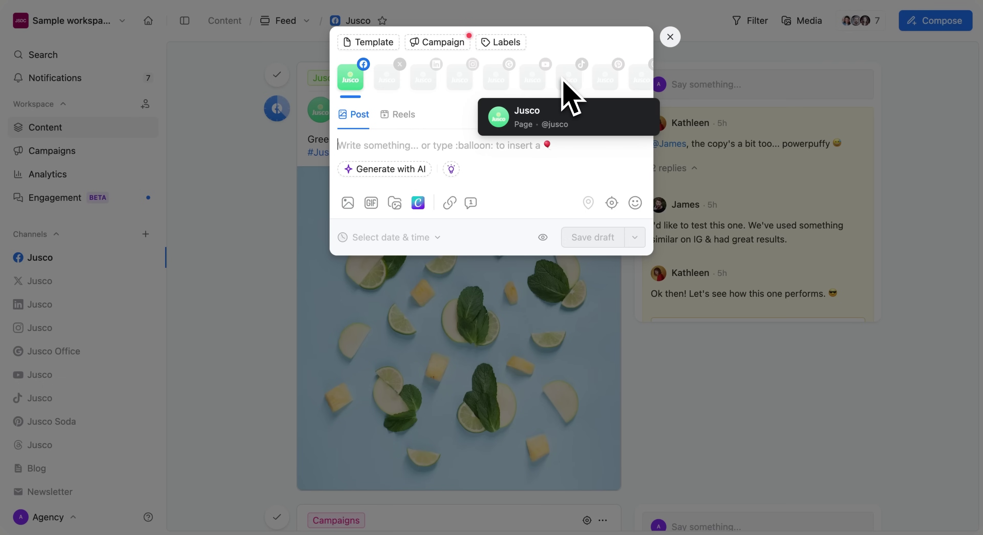
pyautogui.click(423, 82)
pyautogui.click(423, 82)
pyautogui.click(460, 80)
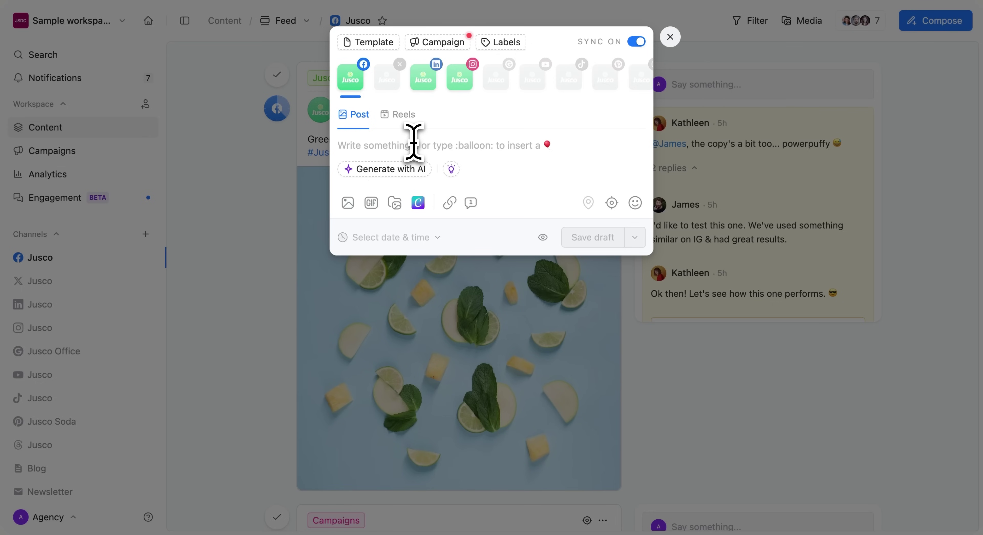
# Paste the veggie chips caption and add the fresh pressed bottle photo from the media library.
pyautogui.write('Feeling snacky? 🥒 Dive into our new line of creative veggie chips! Packed with flavor and guilt-free goodness, they’re the perfect crunch for your munch.  Try mixing them with your favorite dips for a twist on classic snacking. Taste the difference today!')
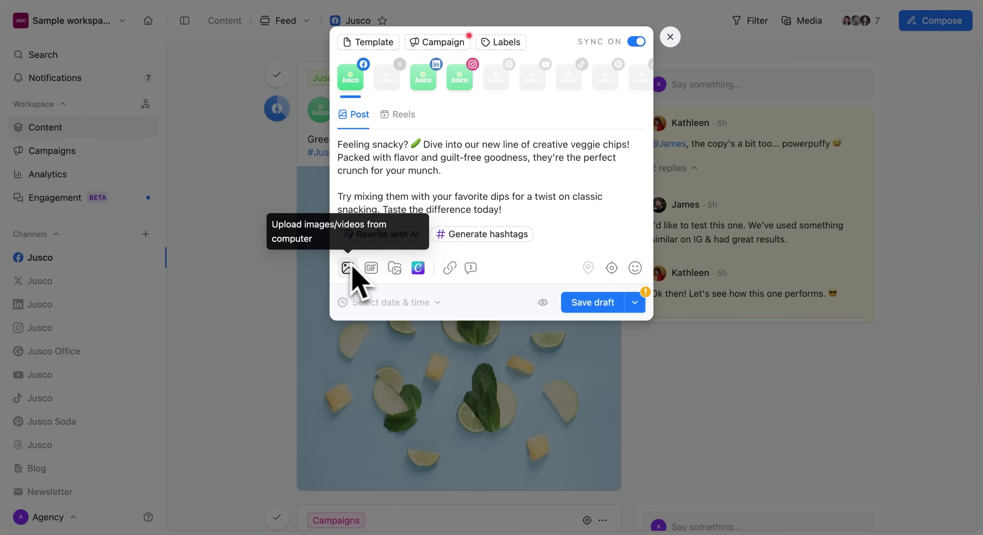
pyautogui.click(396, 267)
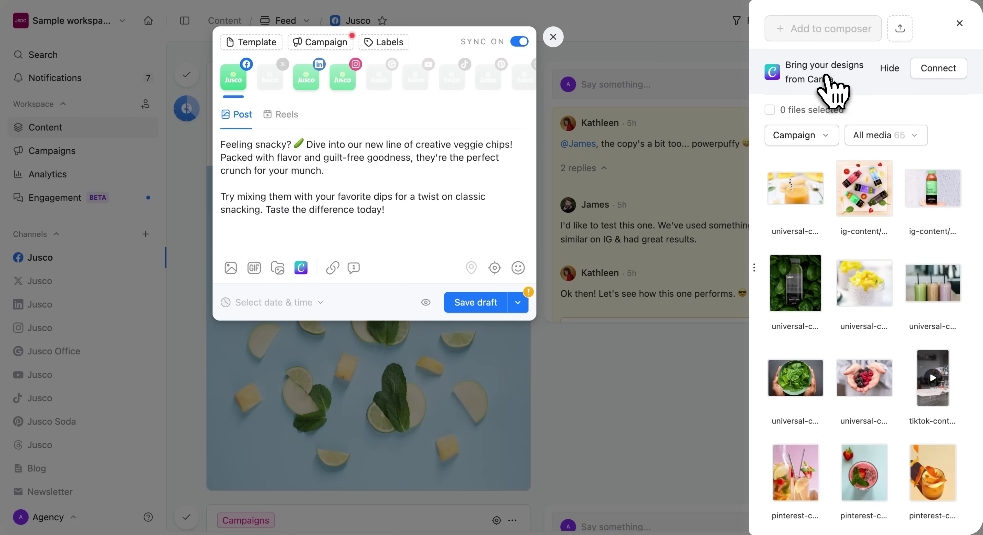
pyautogui.click(925, 195)
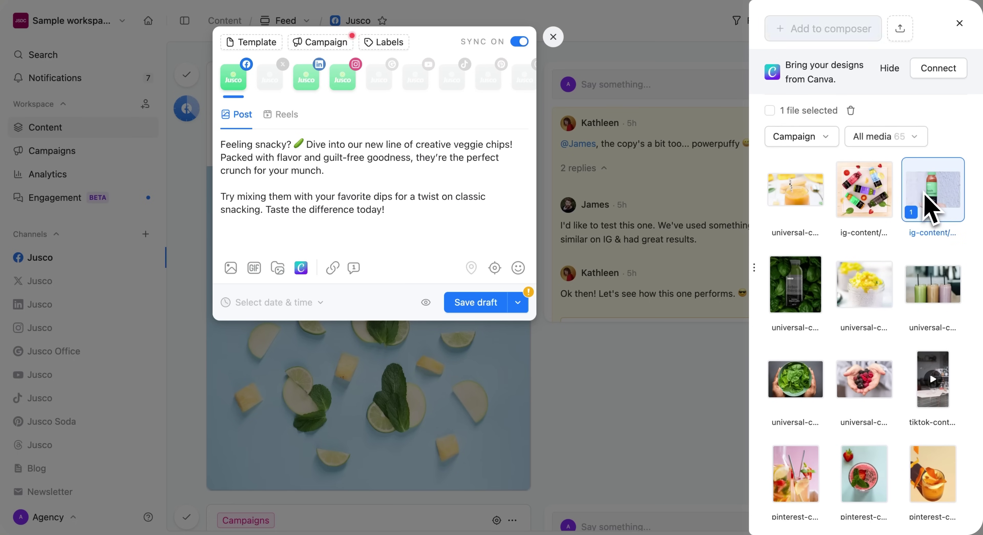
pyautogui.click(815, 32)
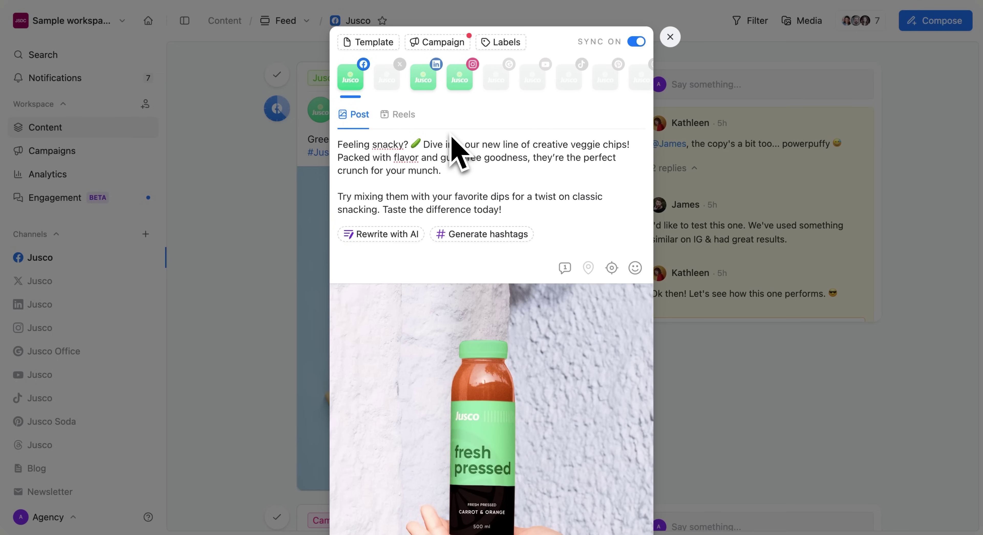
# Turn off sync and delete the dips paragraph from Instagram only, then check the LinkedIn and Facebook versions.
pyautogui.click(425, 86)
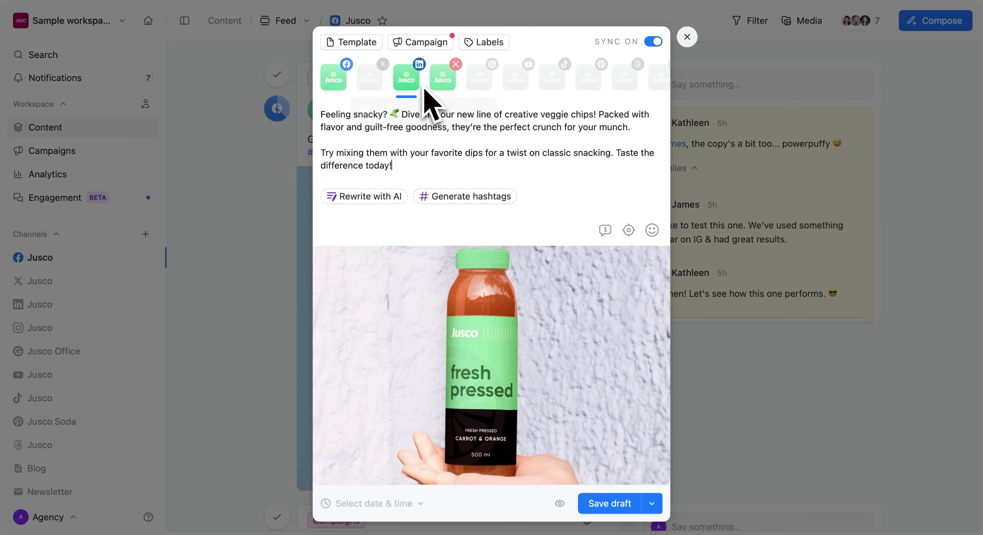
pyautogui.click(443, 81)
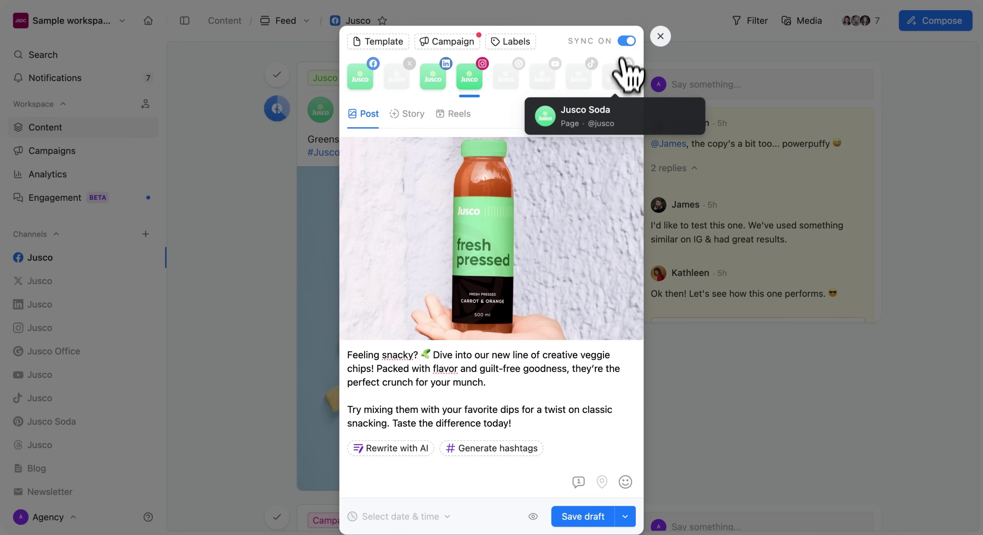
pyautogui.click(625, 42)
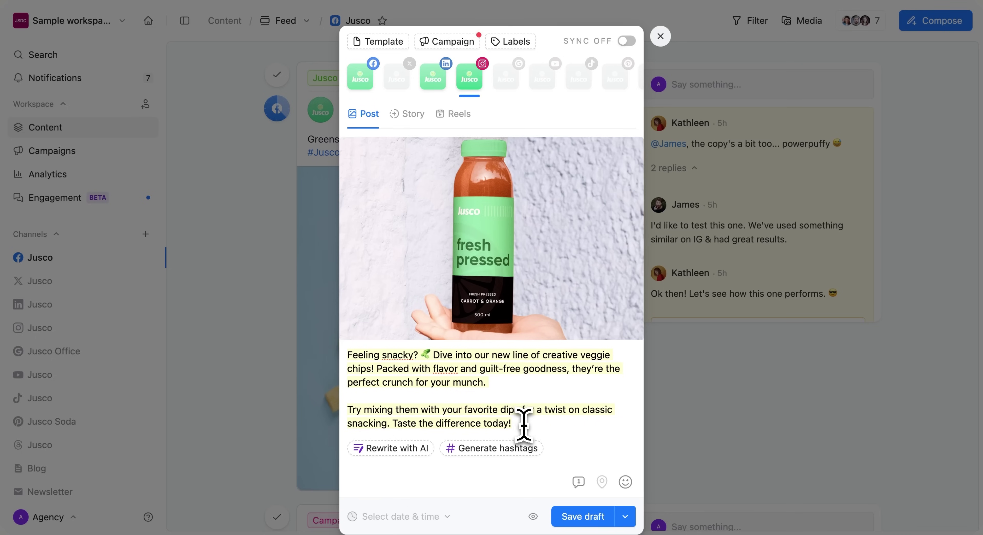
pyautogui.moveTo(524, 424); pyautogui.dragTo(356, 408)
pyautogui.press('BackSpace')
pyautogui.press('BackSpace')
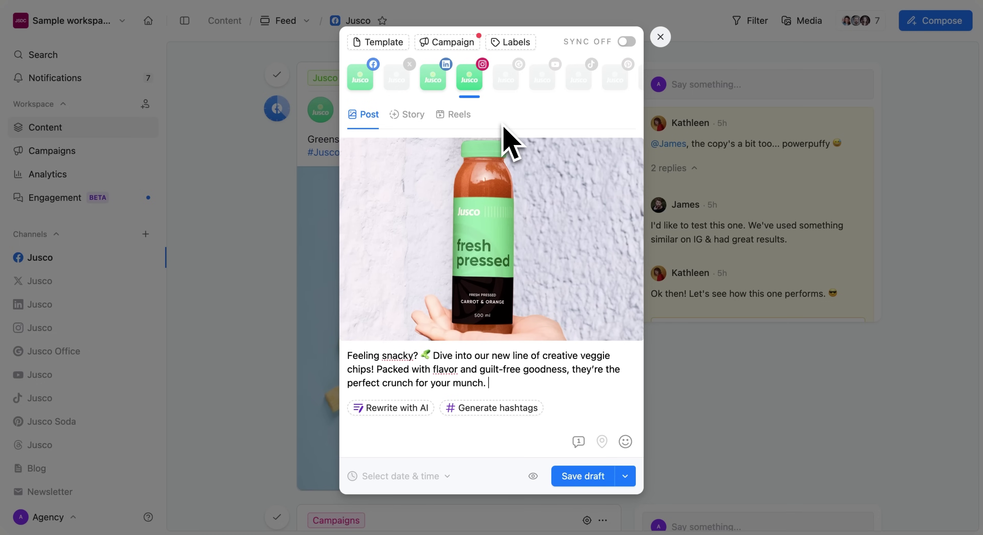
pyautogui.click(434, 86)
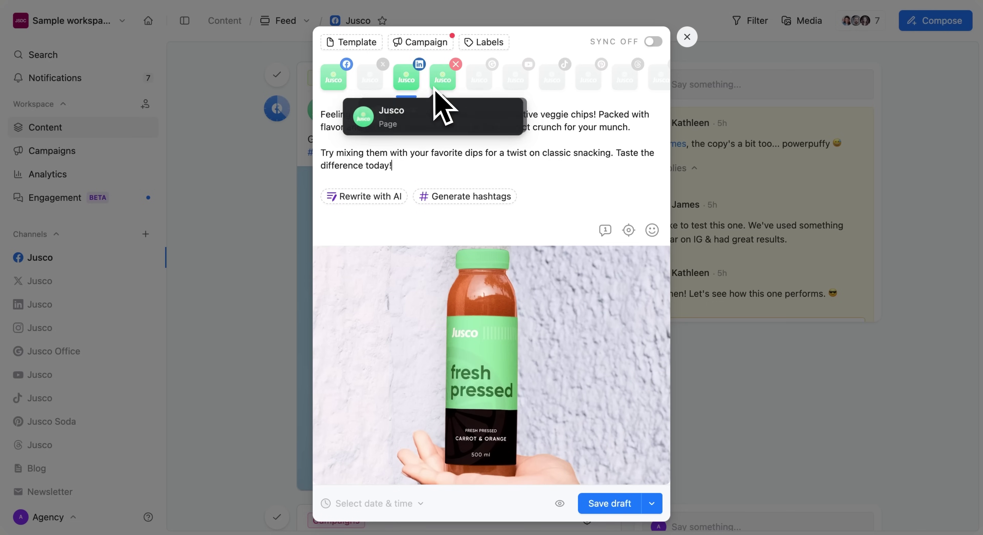
pyautogui.click(337, 80)
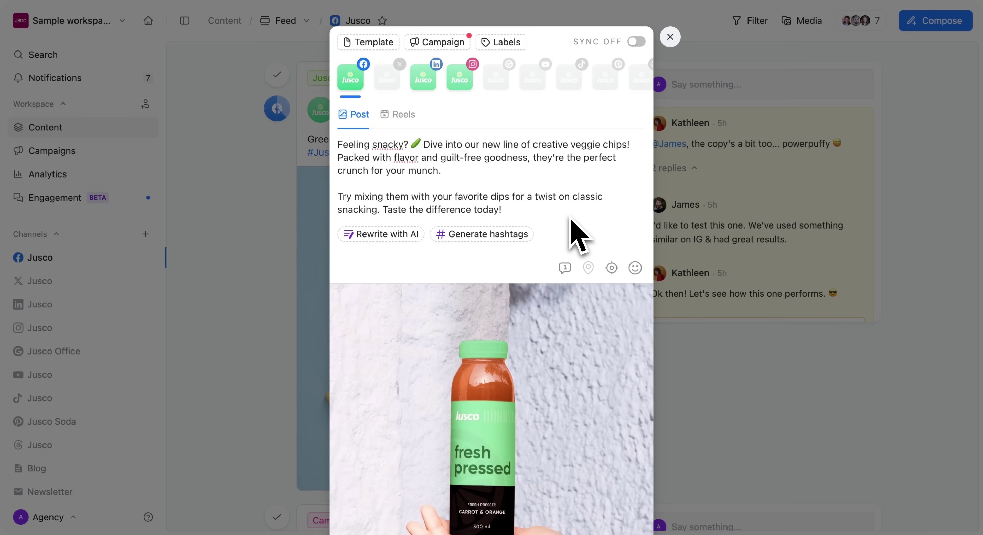
# Look through the post templates without applying one, and scroll through the drafted post.
pyautogui.click(359, 42)
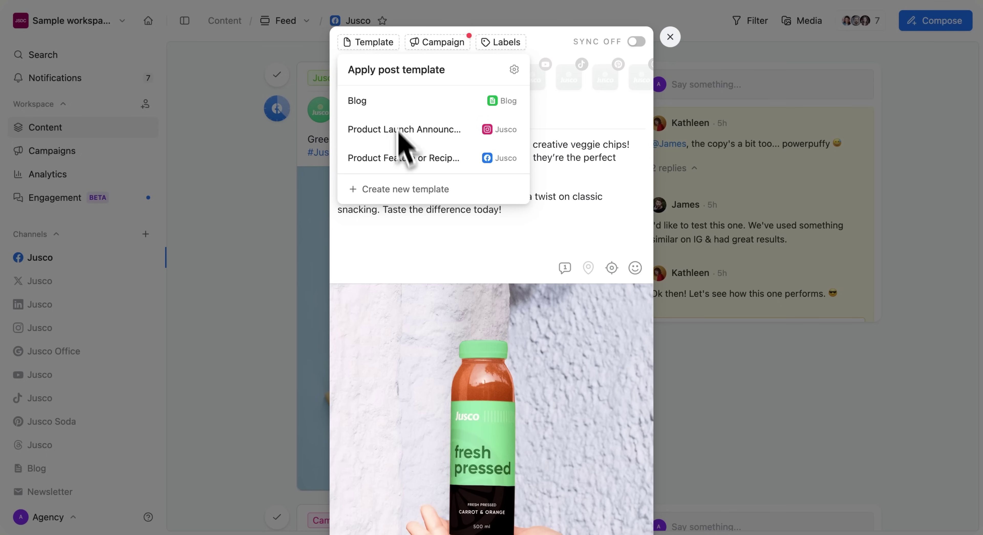
pyautogui.click(370, 41)
pyautogui.scroll(-3, 456, 188)
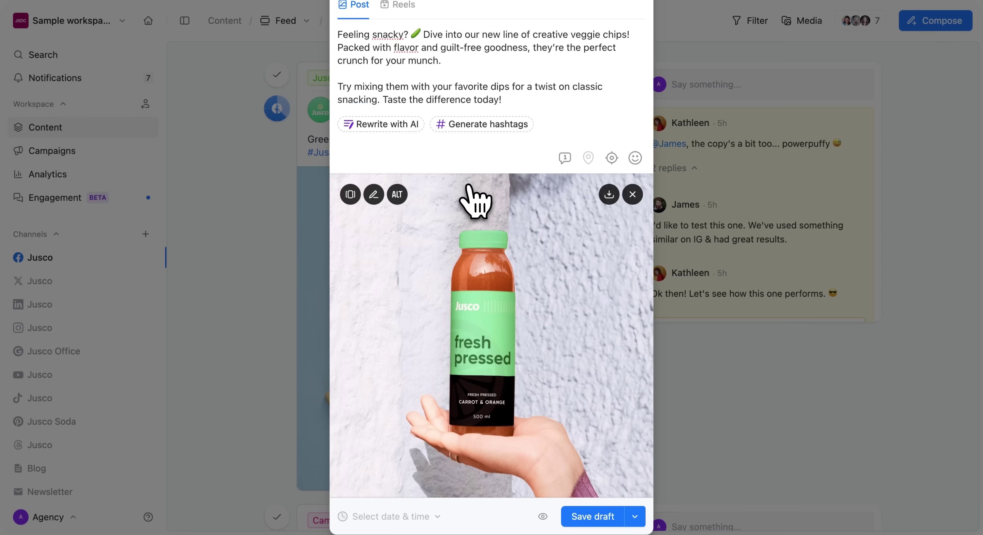
pyautogui.scroll(5, 475, 201)
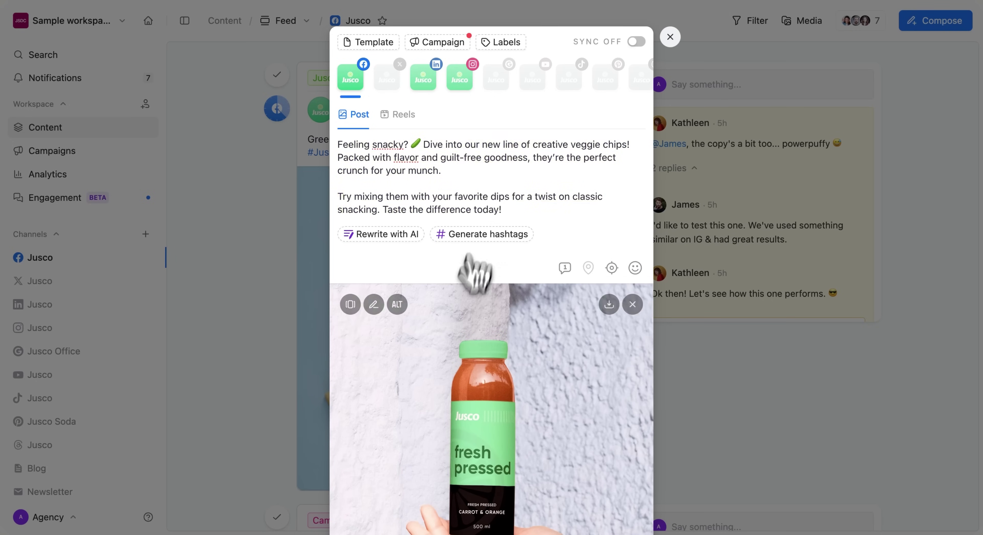
pyautogui.scroll(-3, 465, 267)
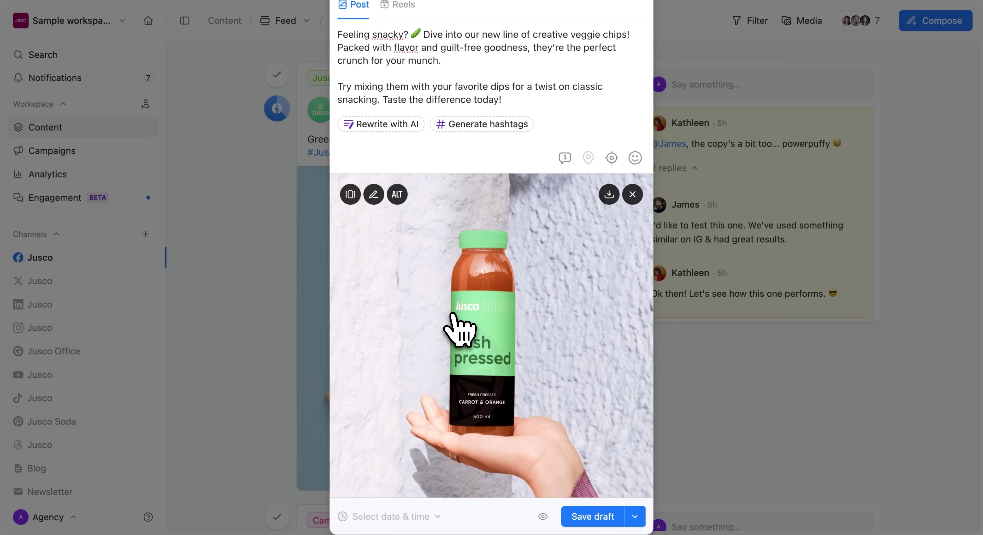
# Schedule the post for Wednesday, May 7 at 09:15 and save it as a draft.
pyautogui.click(384, 515)
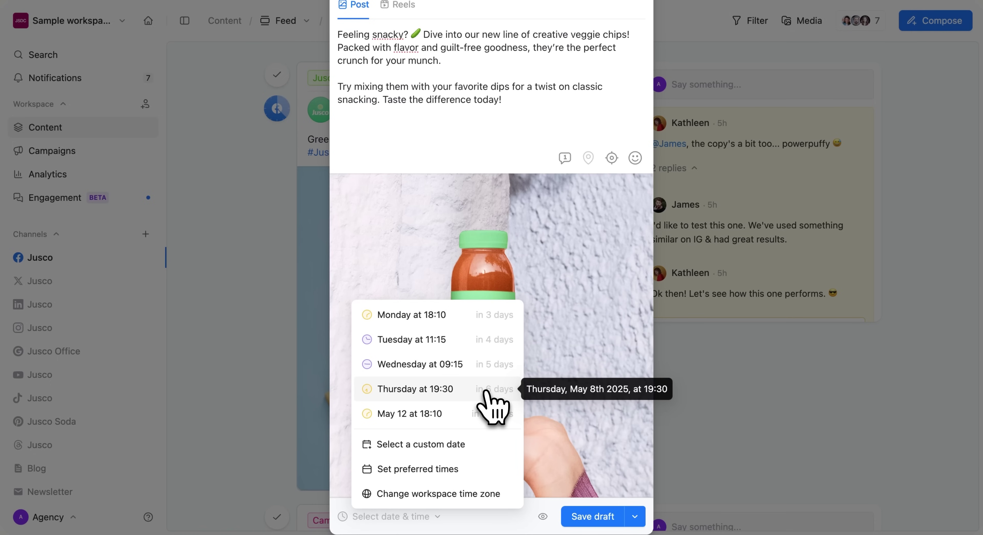
pyautogui.click(443, 365)
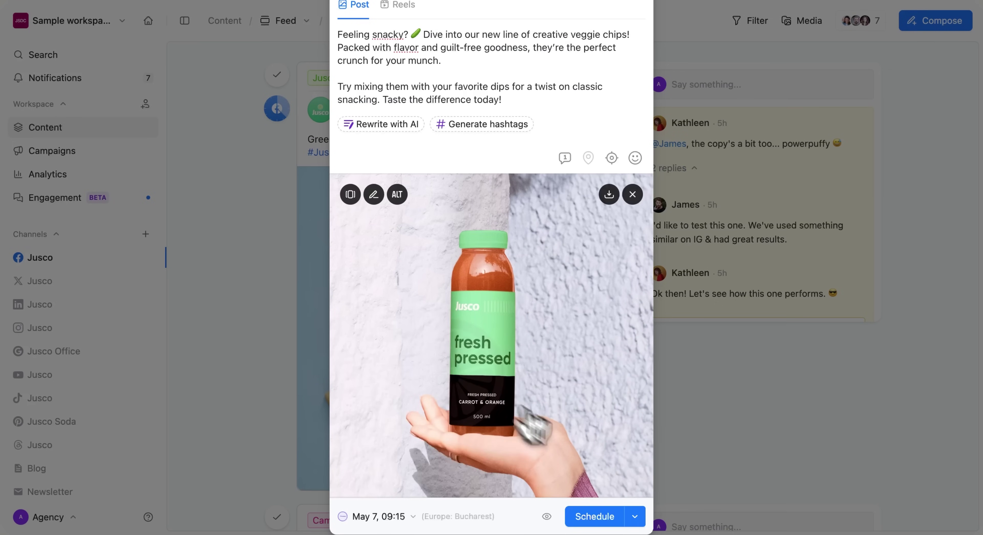
pyautogui.click(635, 516)
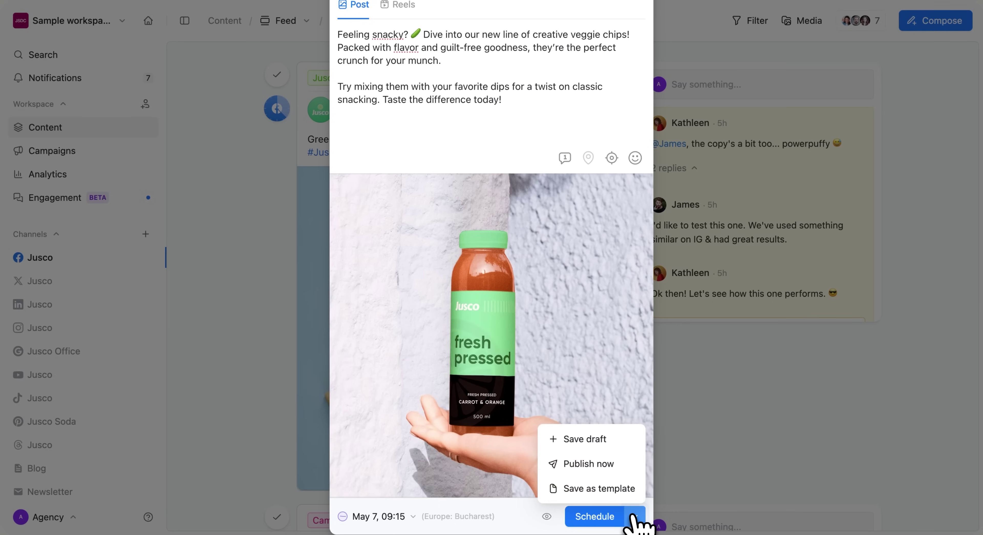
pyautogui.click(618, 451)
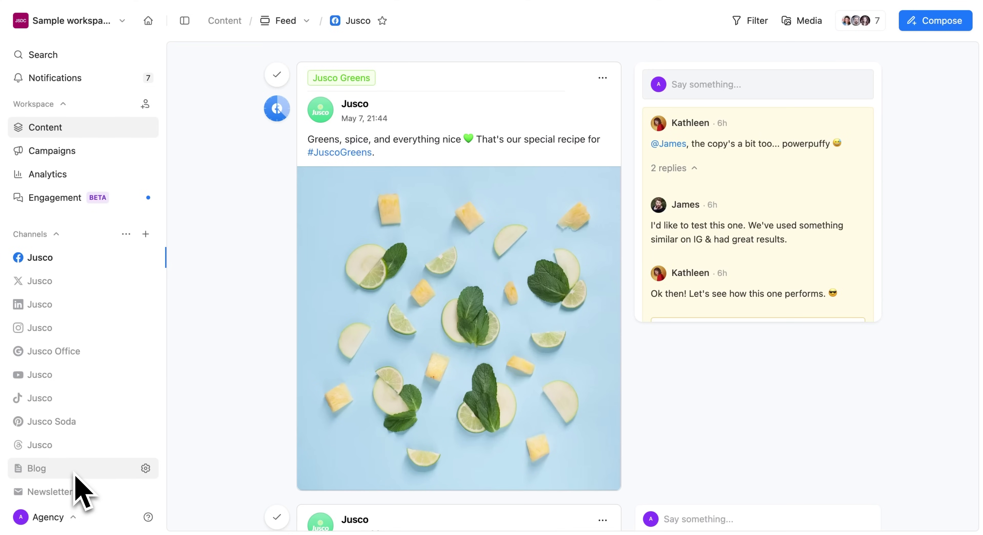
# Switch to the Blog channel and start a new post, moving into its body.
pyautogui.click(76, 468)
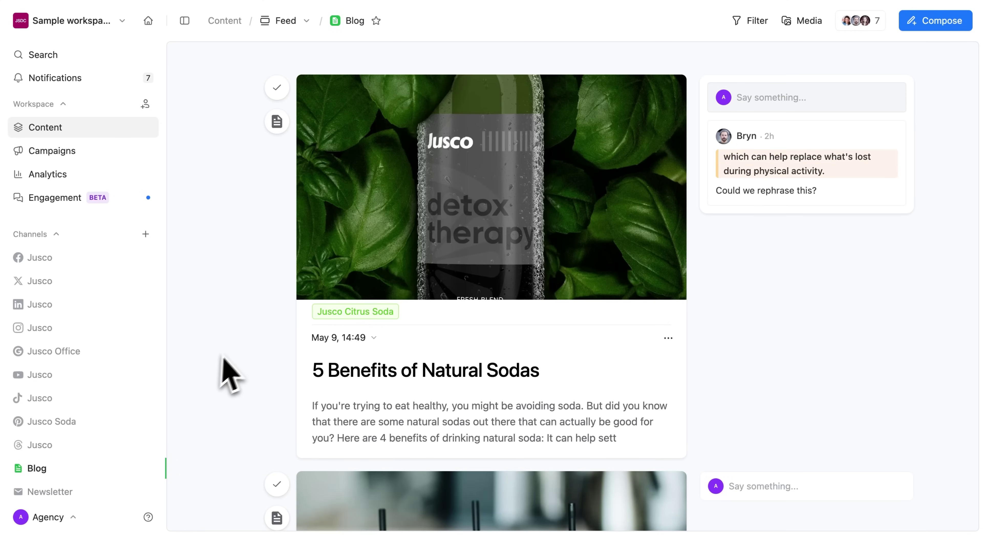
pyautogui.press('c')
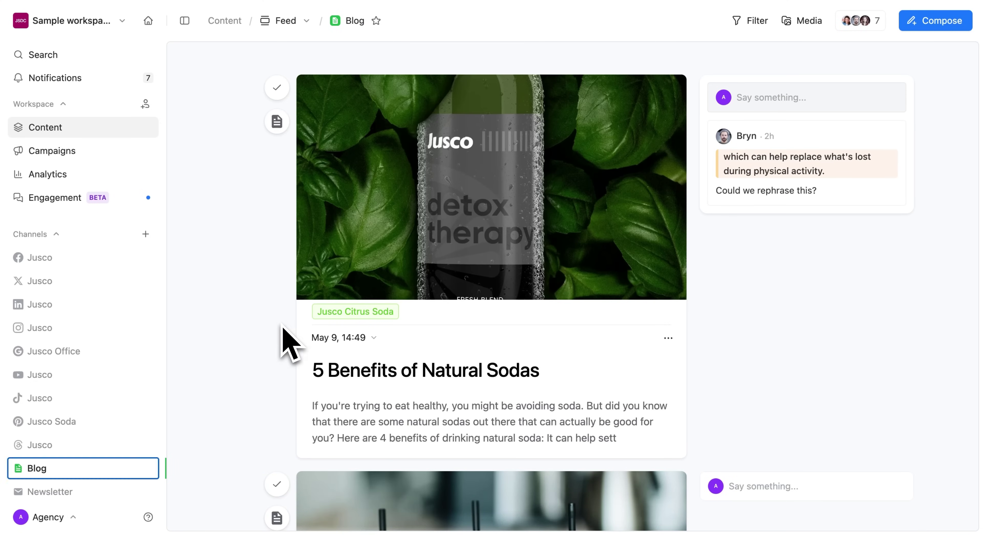
pyautogui.click(344, 127)
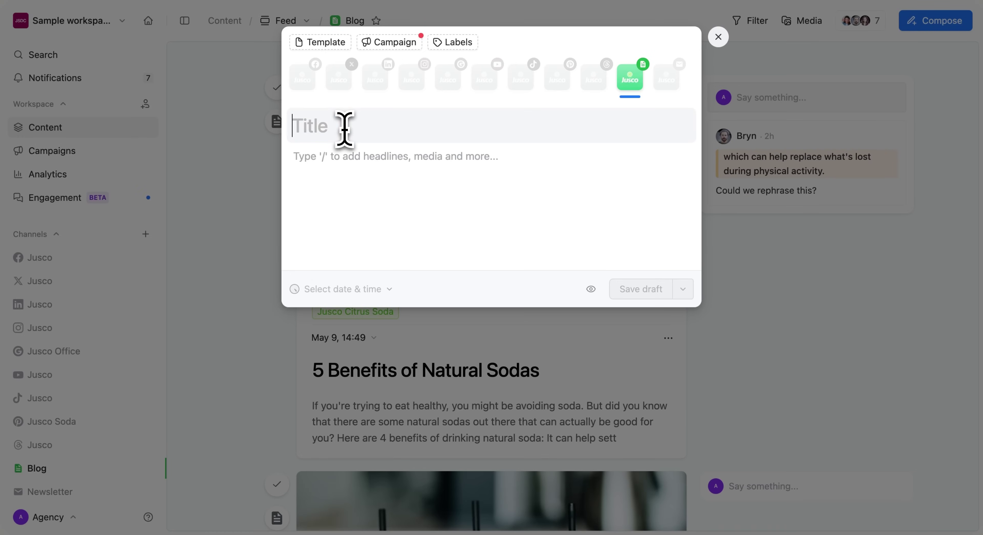
pyautogui.click(341, 165)
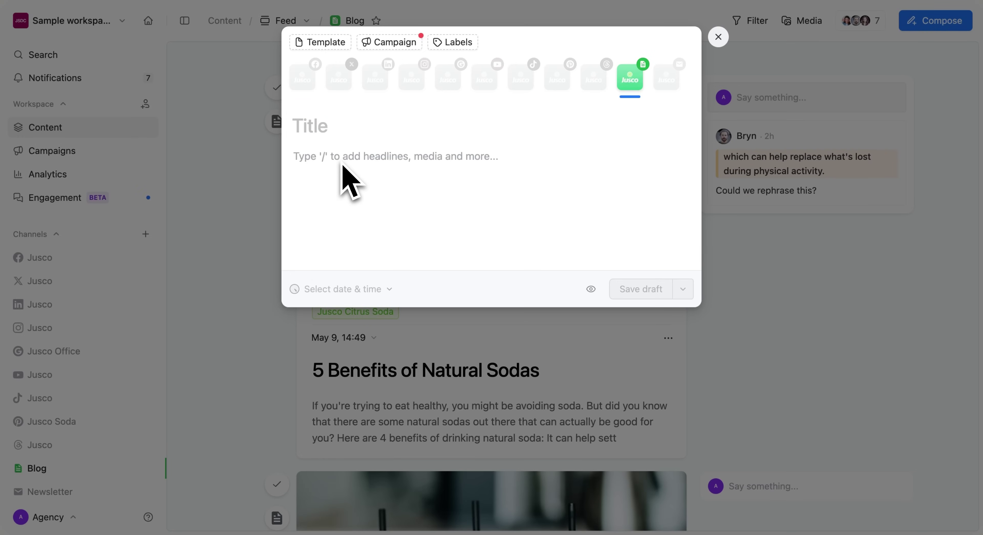
# Browse the '/' block menu, dismiss it, and select the body sentence 'This is a post'.
pyautogui.write('/')
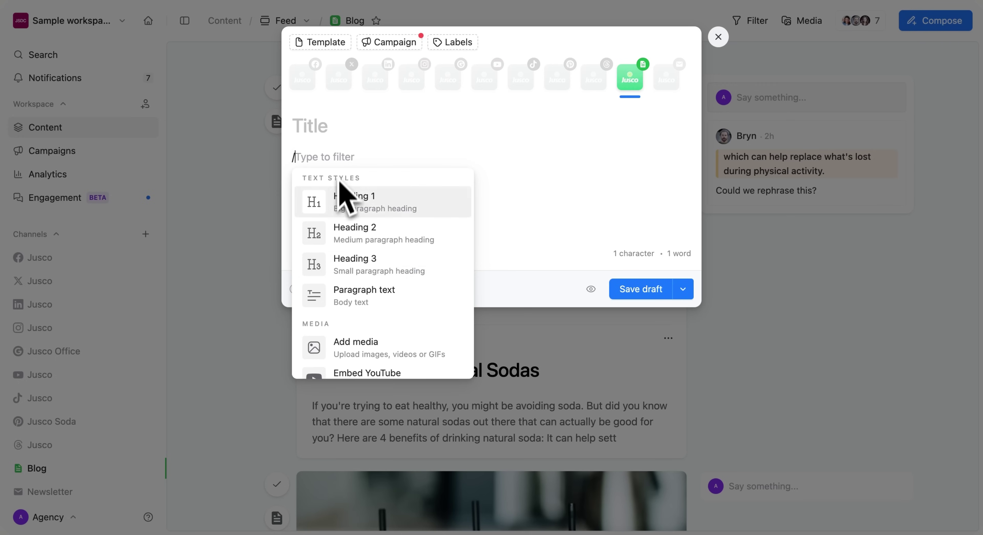
pyautogui.scroll(-4, 376, 298)
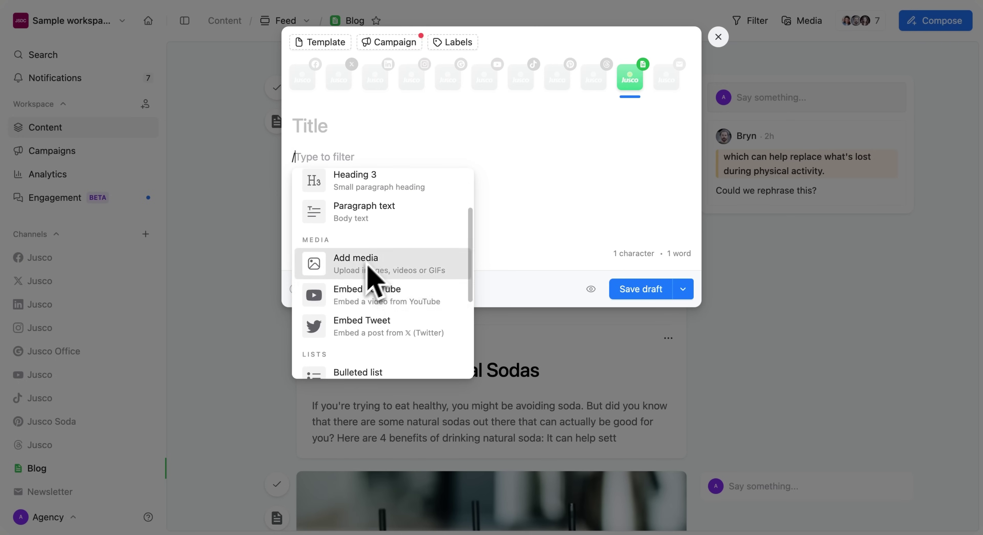
pyautogui.scroll(-3, 391, 309)
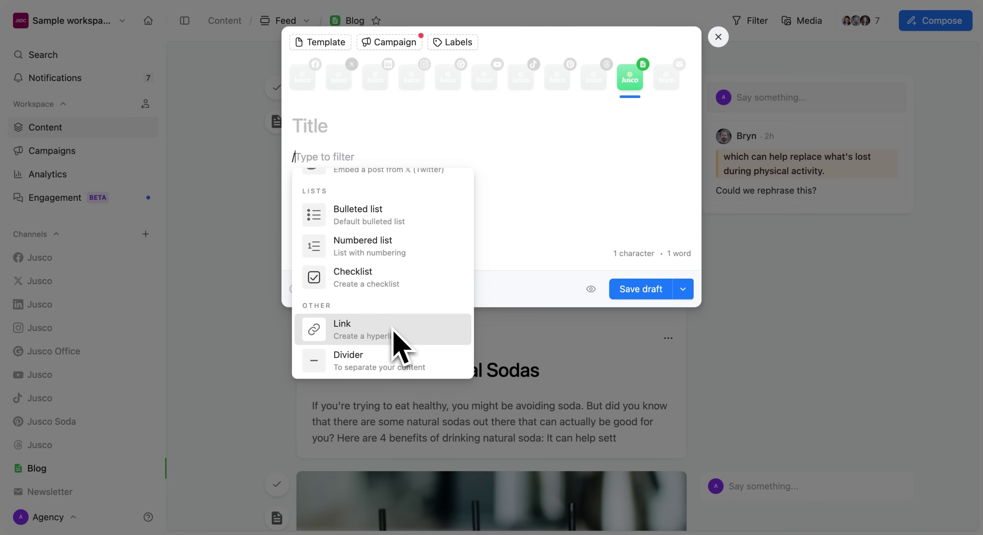
pyautogui.scroll(7, 390, 171)
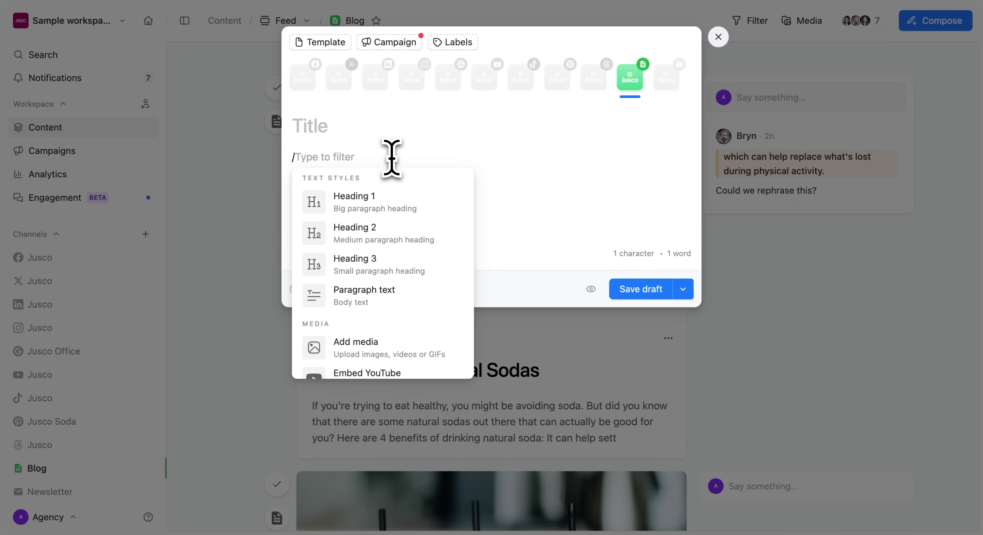
pyautogui.press('BackSpace')
pyautogui.write('This is a post')
pyautogui.moveTo(292, 157); pyautogui.dragTo(355, 157)
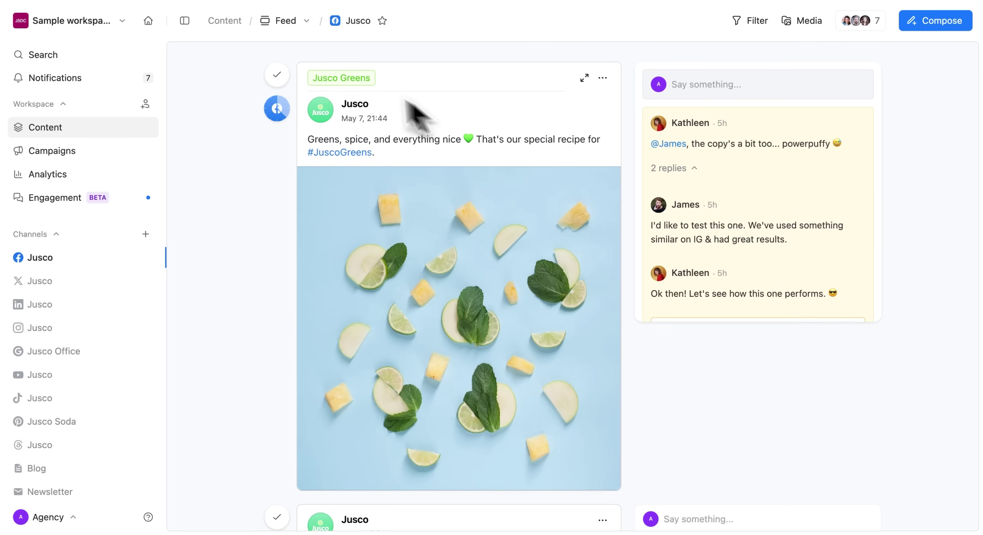
# Check the feed view options without changing them and scroll through the Jusco Facebook feed.
pyautogui.click(284, 21)
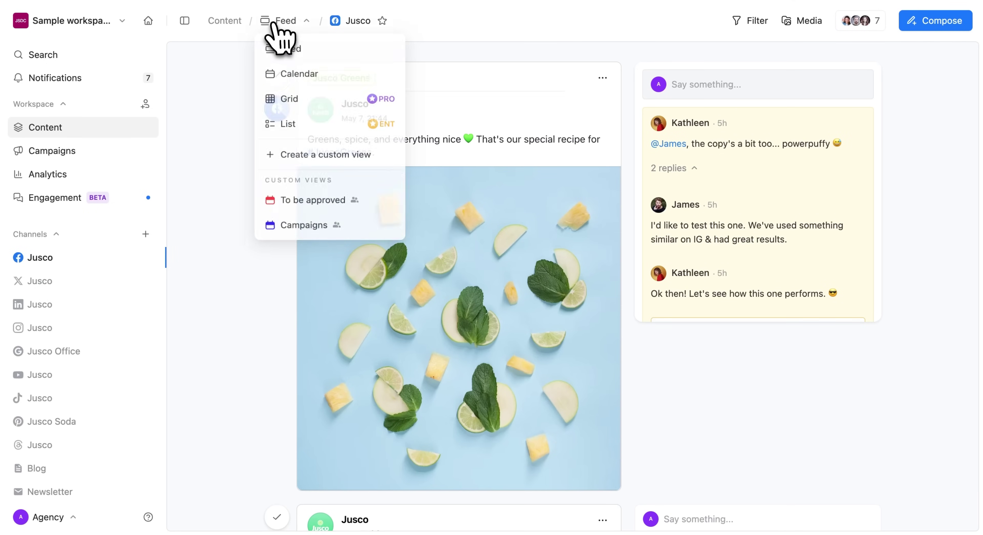
pyautogui.click(294, 23)
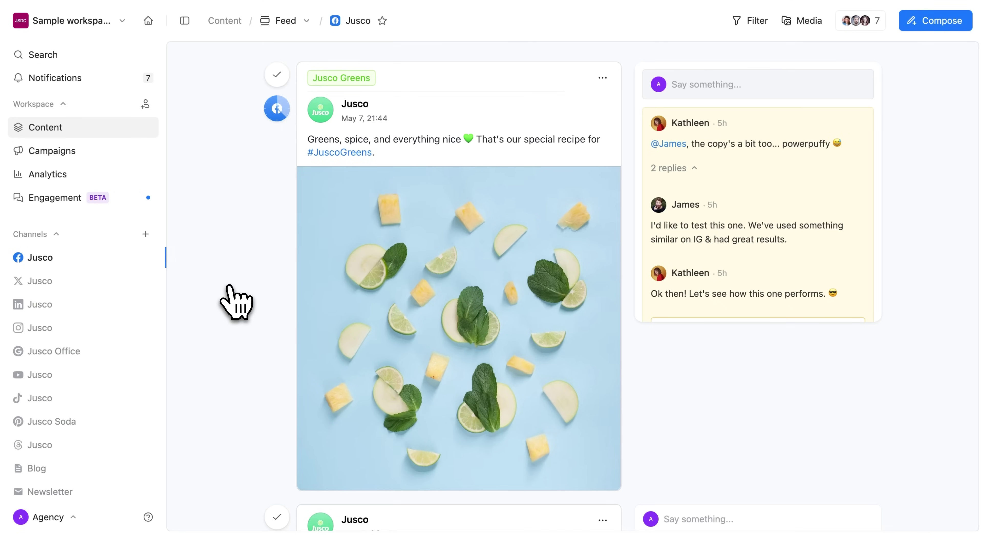
pyautogui.scroll(-20, 233, 302)
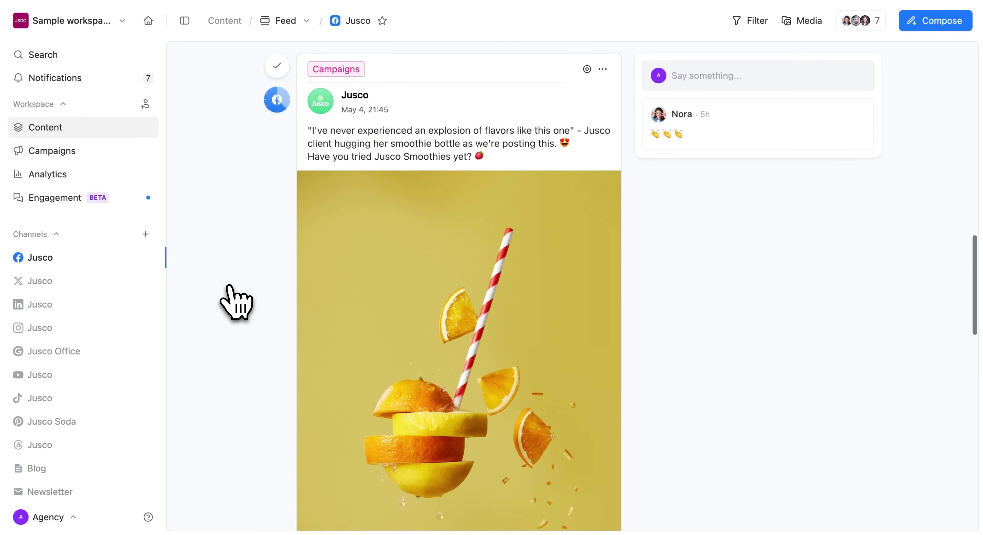
pyautogui.scroll(-15, 233, 301)
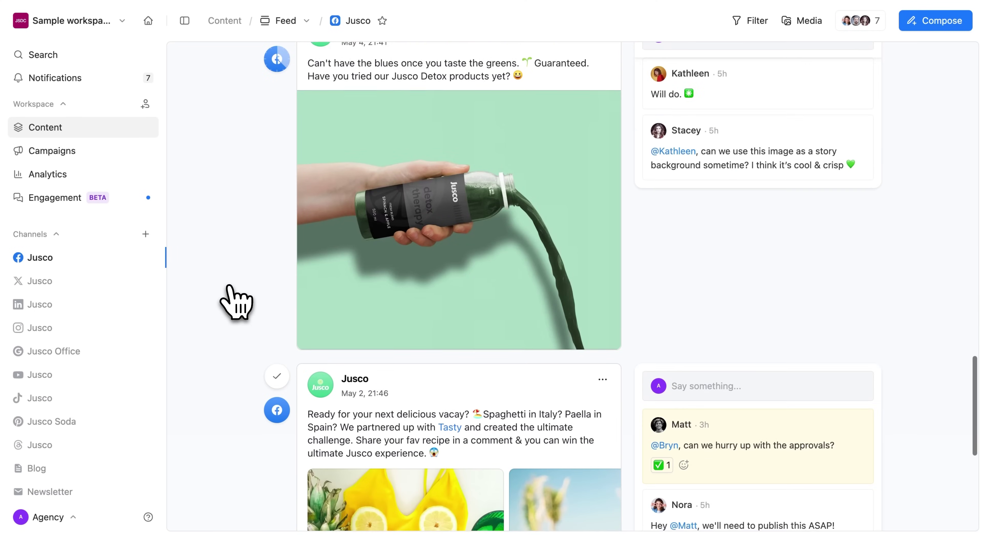
pyautogui.scroll(-8, 235, 301)
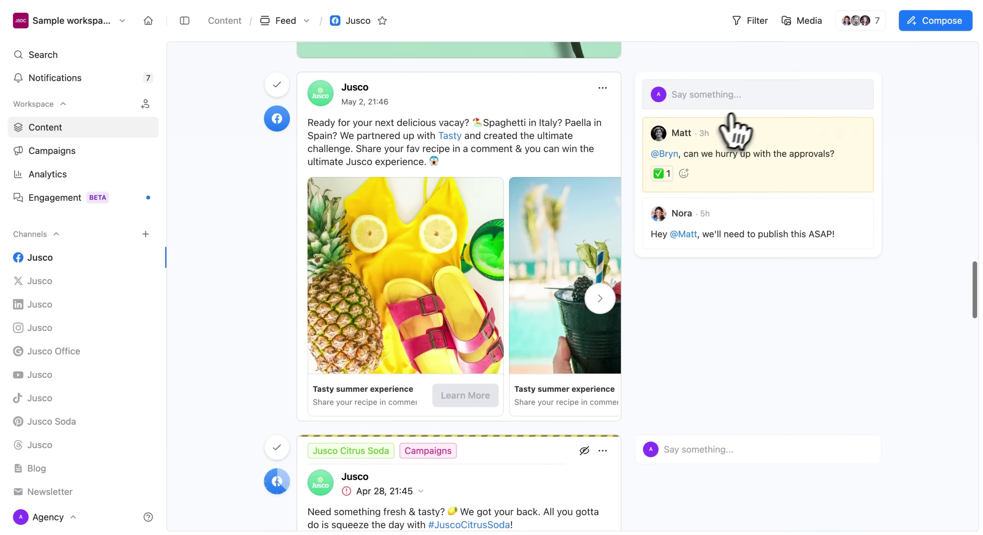
pyautogui.scroll(20, 702, 263)
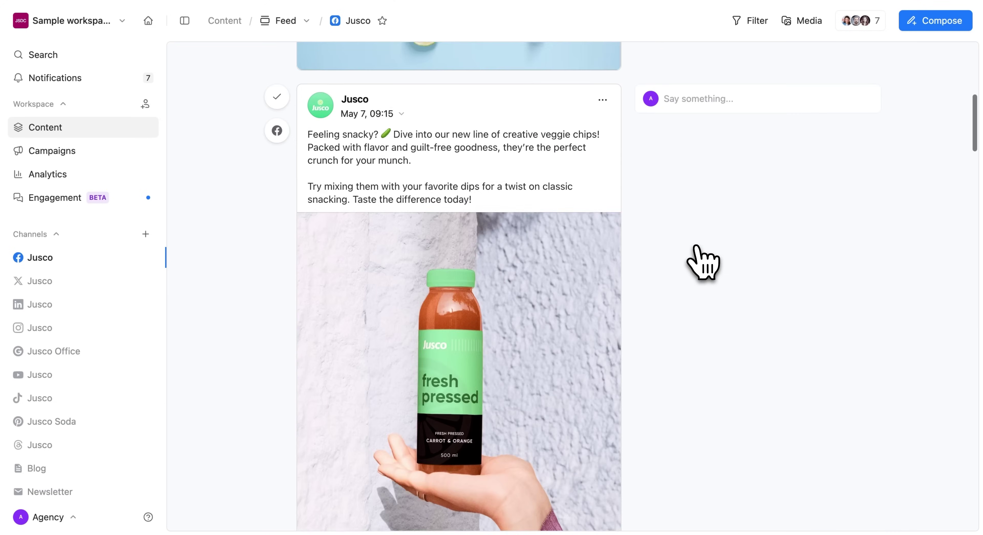
pyautogui.scroll(10, 703, 263)
# Review the Filter & sort options, leaving the feed sorted by last scheduled date.
pyautogui.click(753, 21)
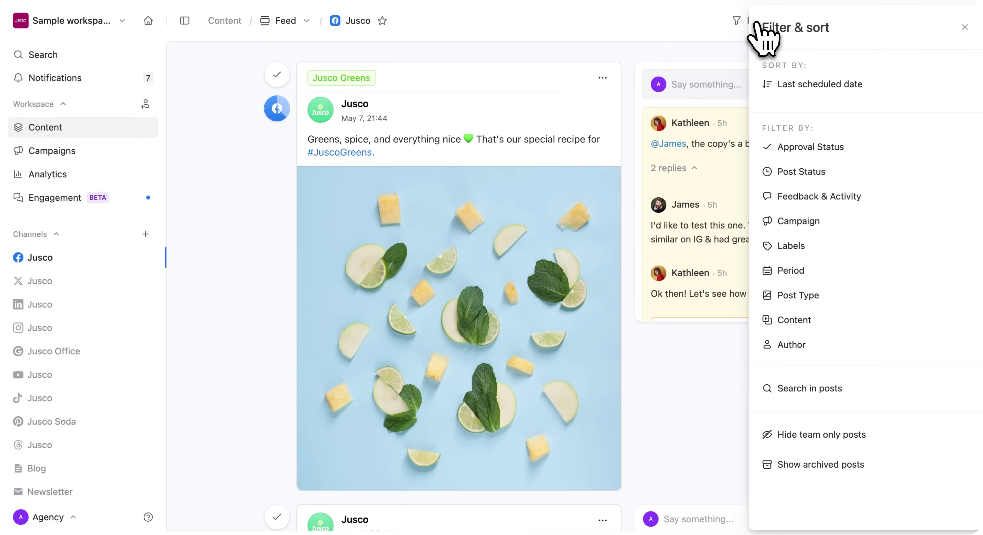
pyautogui.click(806, 85)
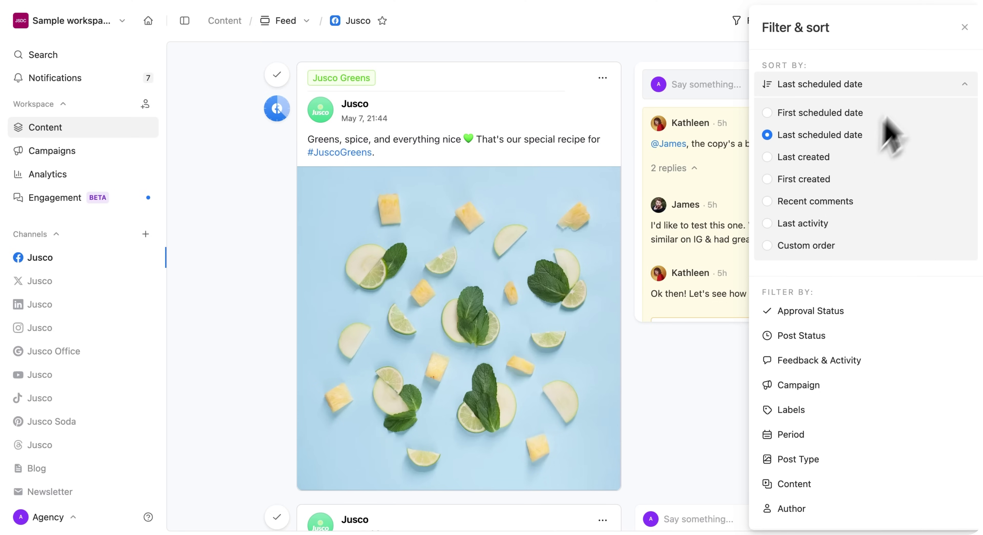
pyautogui.click(965, 27)
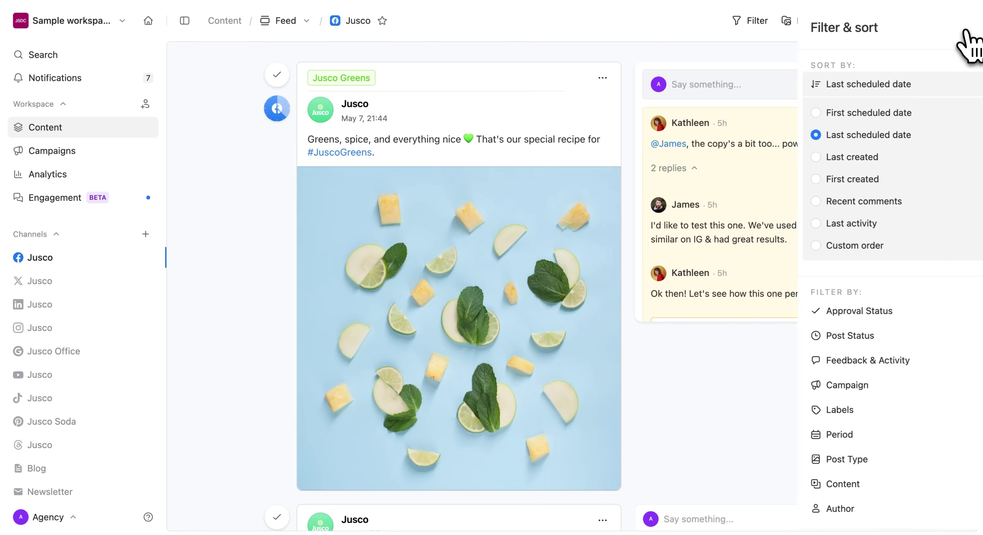
# Switch the content to the calendar view showing posts from all channels.
pyautogui.click(296, 21)
pyautogui.click(288, 77)
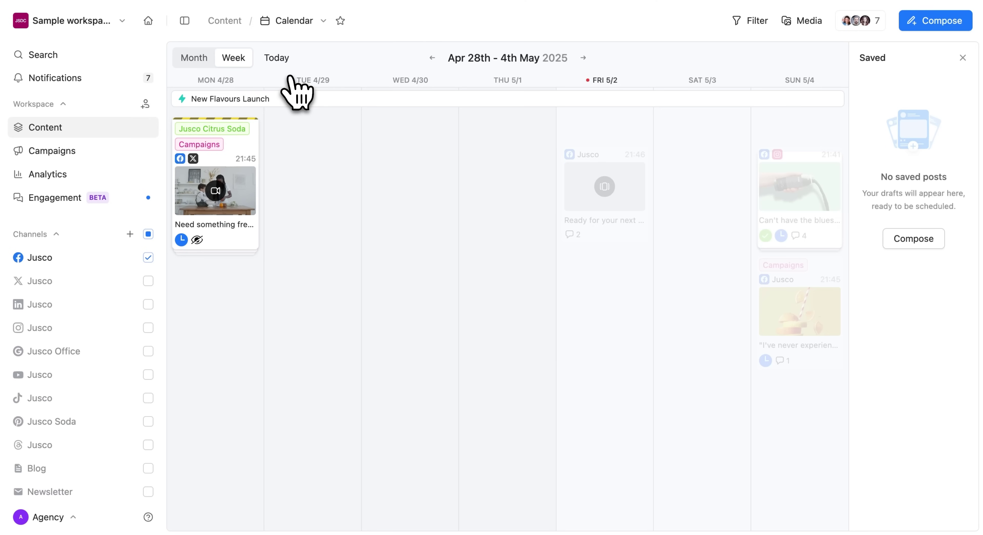
pyautogui.rightClick(232, 141)
pyautogui.press('Escape')
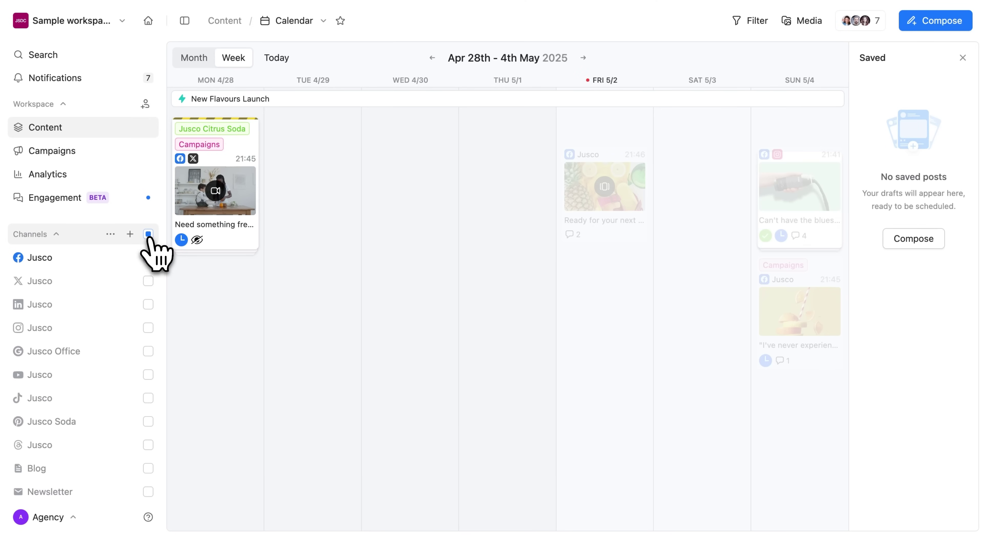
pyautogui.click(148, 234)
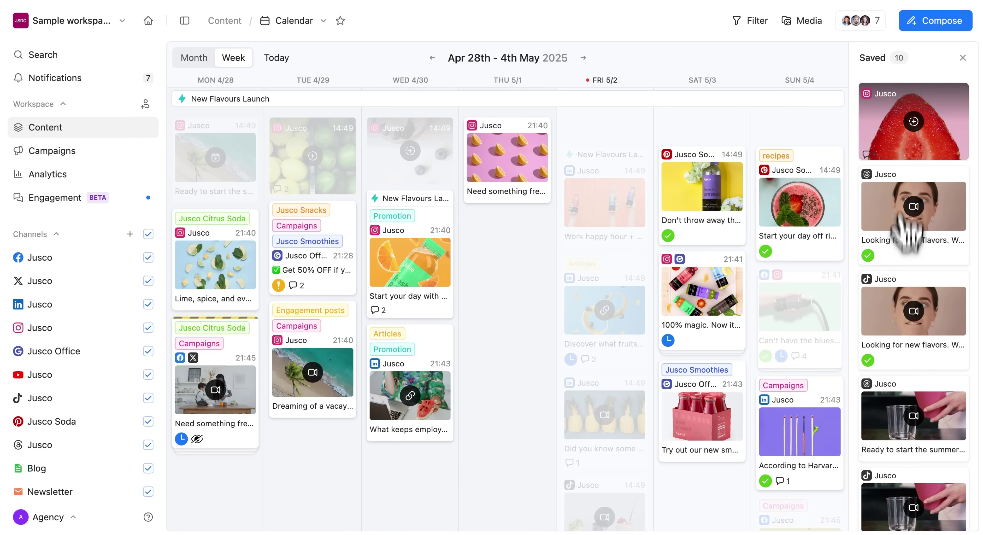
# Hide saved posts, advance to May 12–18, then show the whole May 2025 month.
pyautogui.click(963, 57)
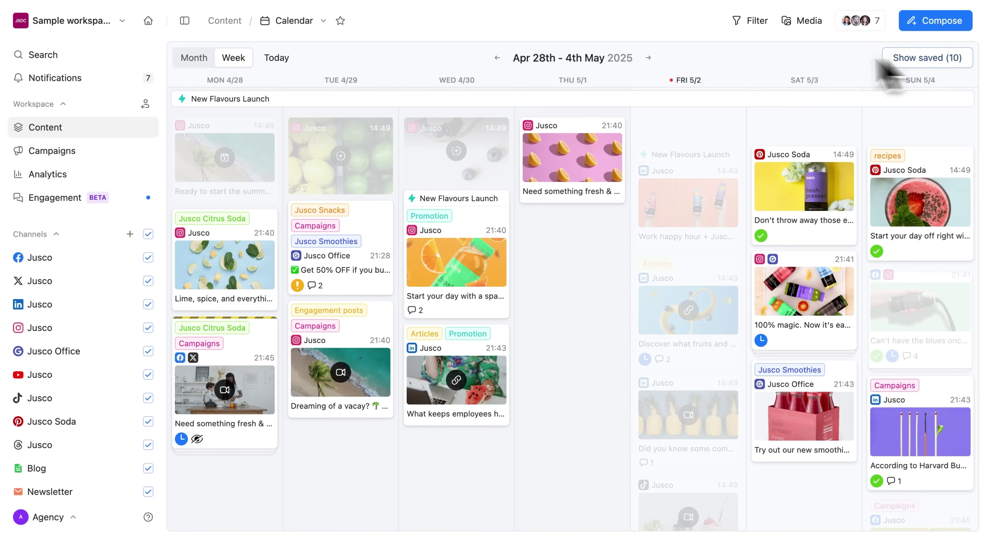
pyautogui.click(648, 57)
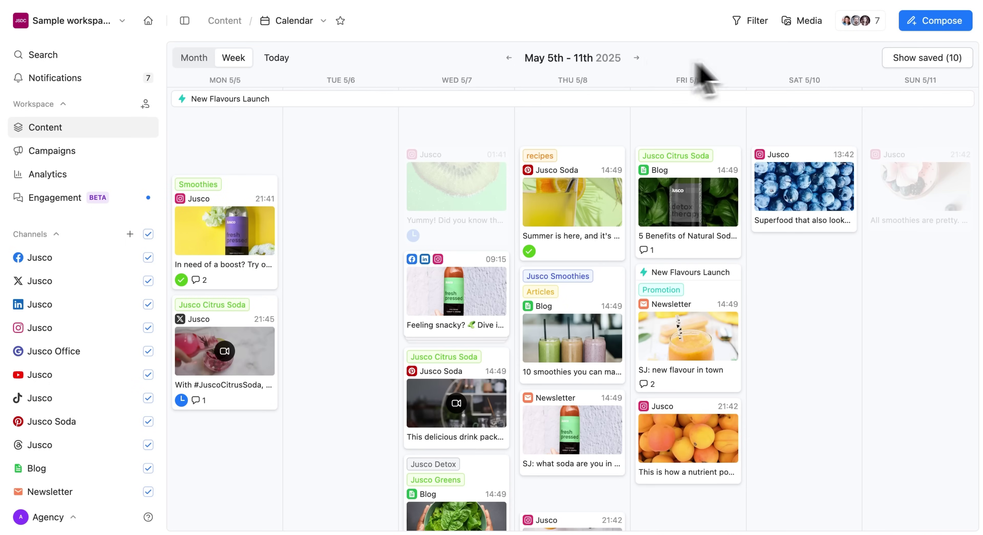
pyautogui.click(638, 58)
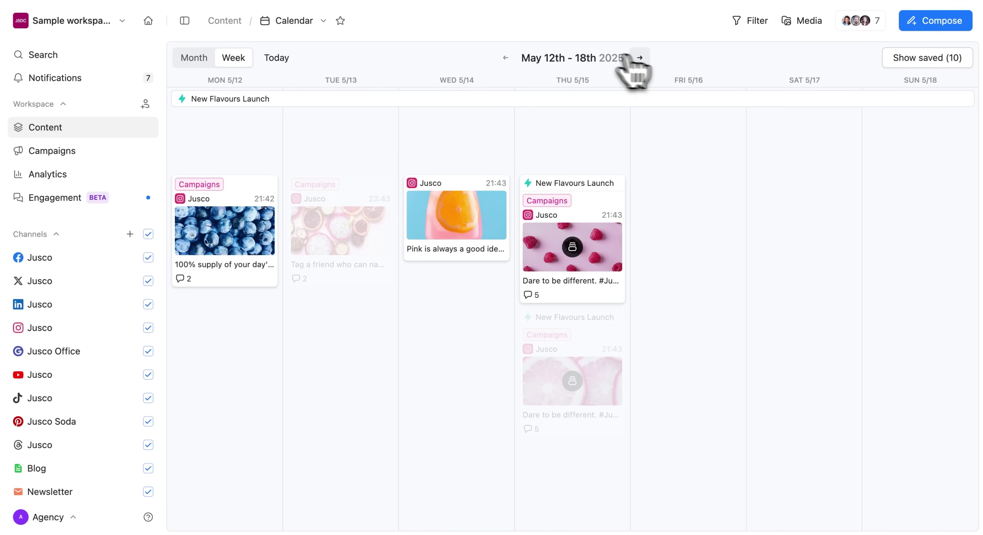
pyautogui.click(193, 58)
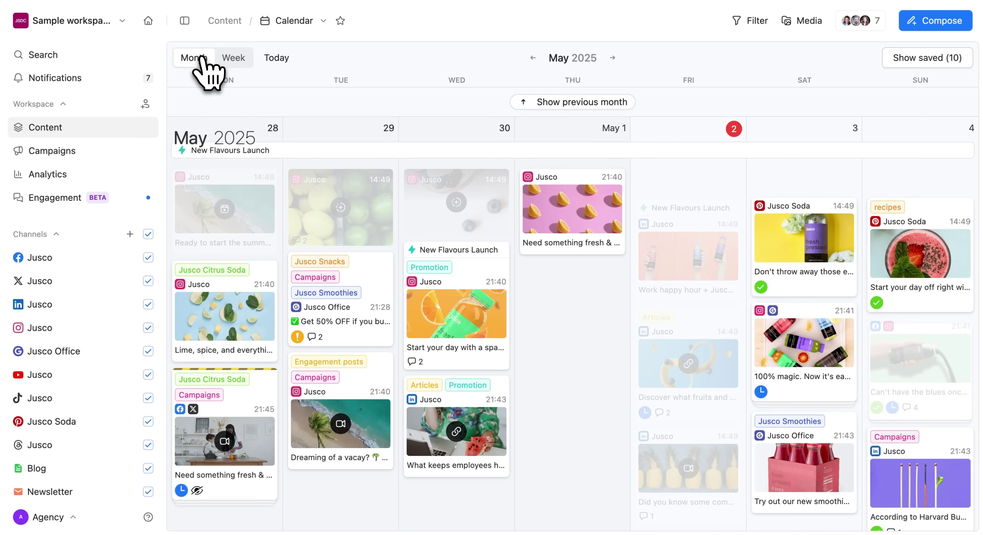
# Open the New Flavours Launch post to read its comments, then close it.
pyautogui.rightClick(466, 264)
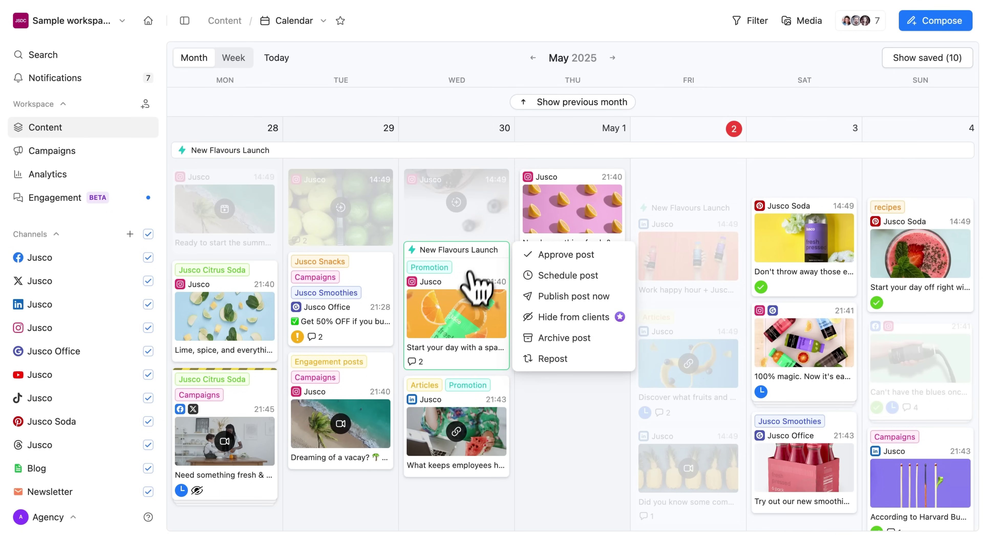
pyautogui.click(464, 298)
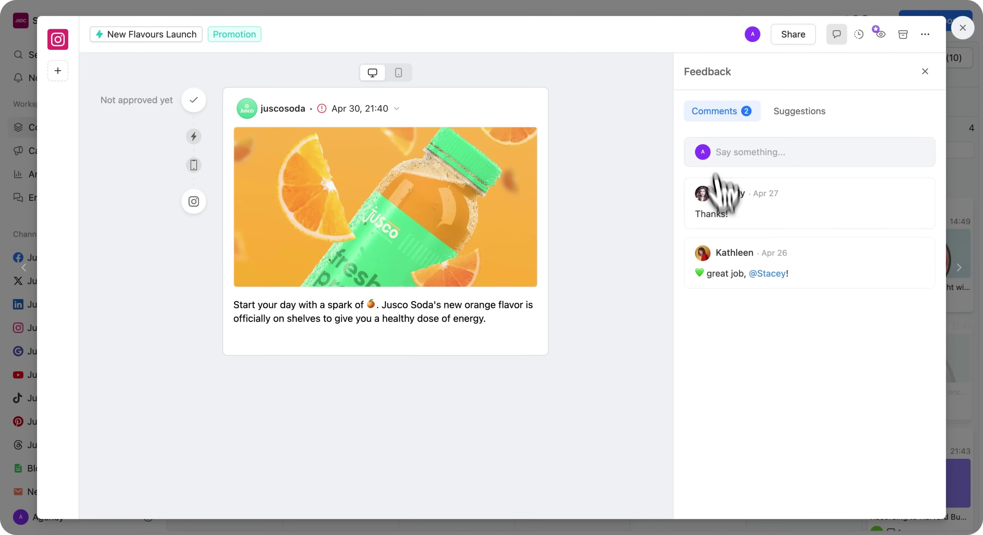
pyautogui.moveTo(724, 261)
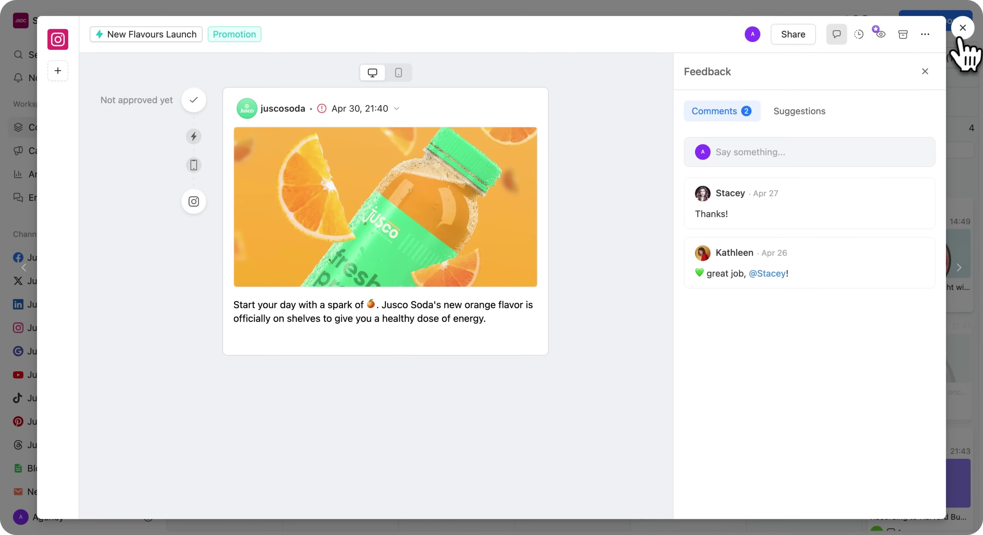
pyautogui.click(963, 28)
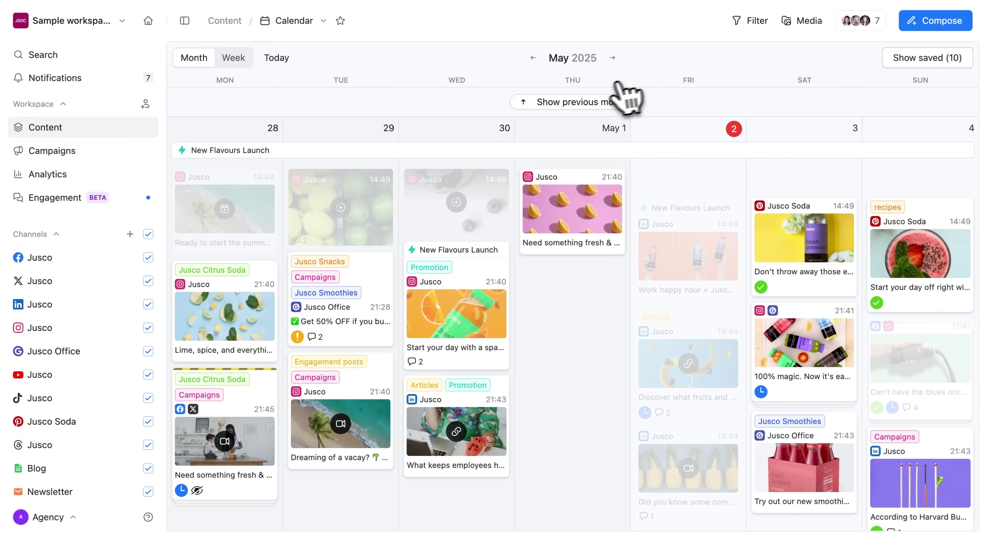
# Switch to the grid view of the Jusco Instagram feed and scroll through it.
pyautogui.click(301, 24)
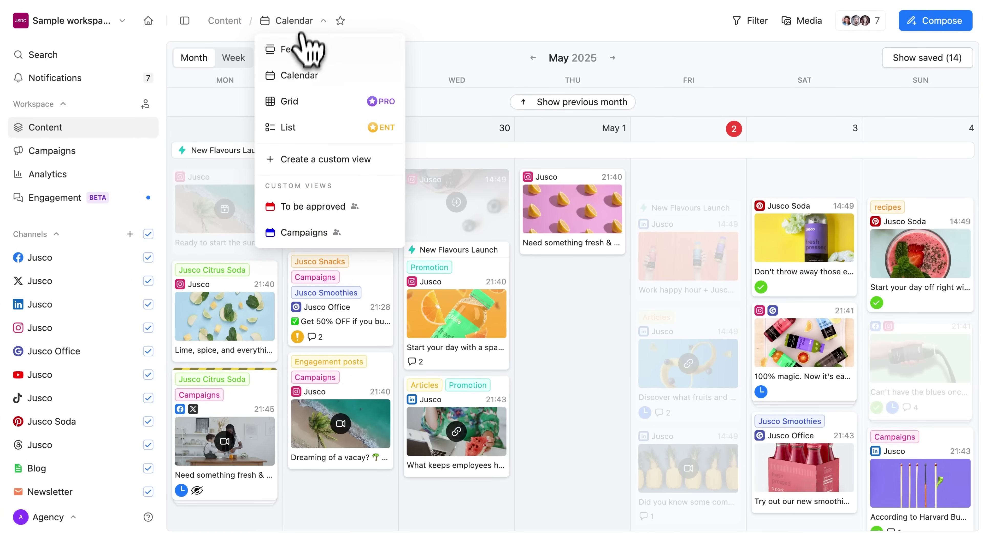
pyautogui.click(291, 102)
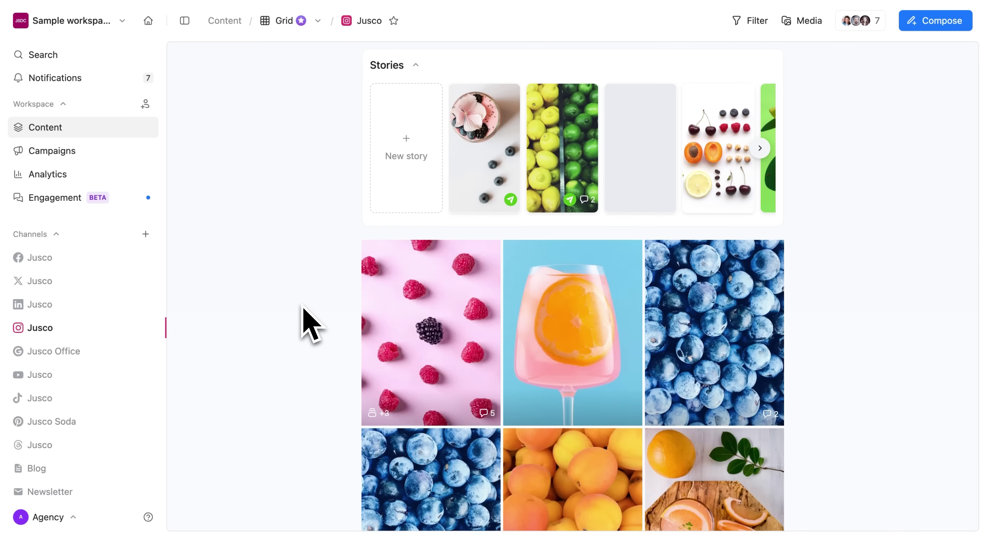
pyautogui.scroll(-6, 304, 307)
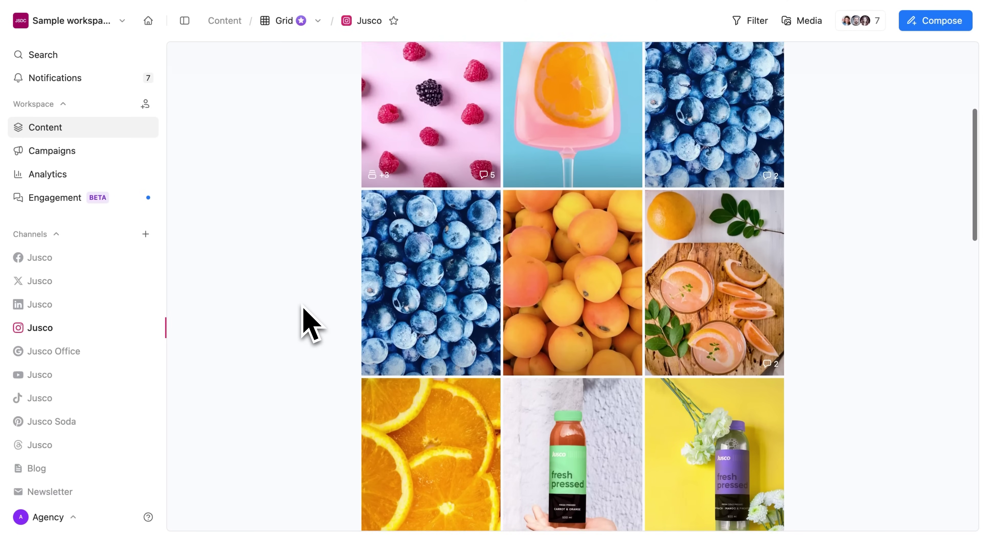
pyautogui.scroll(-4, 303, 307)
pyautogui.scroll(8, 303, 307)
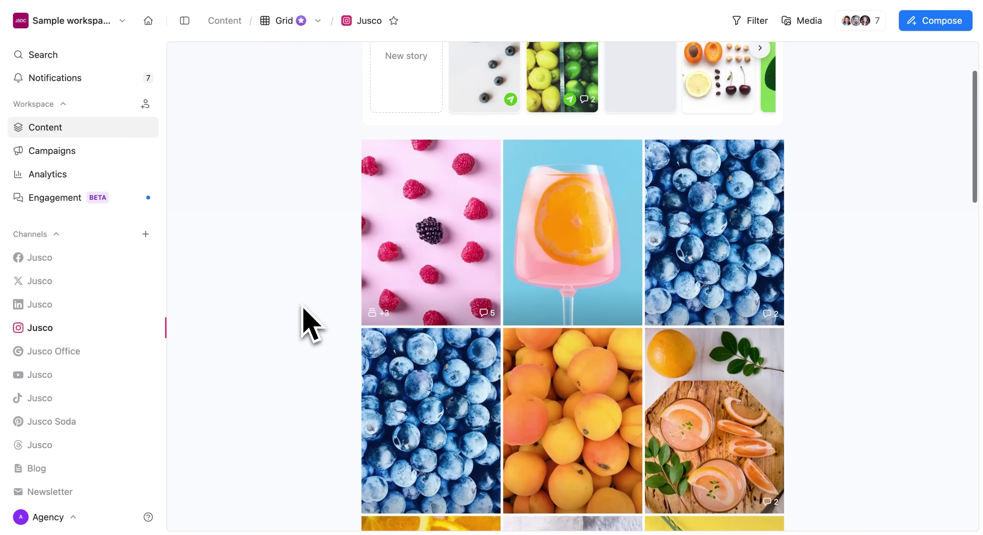
pyautogui.scroll(-3, 304, 308)
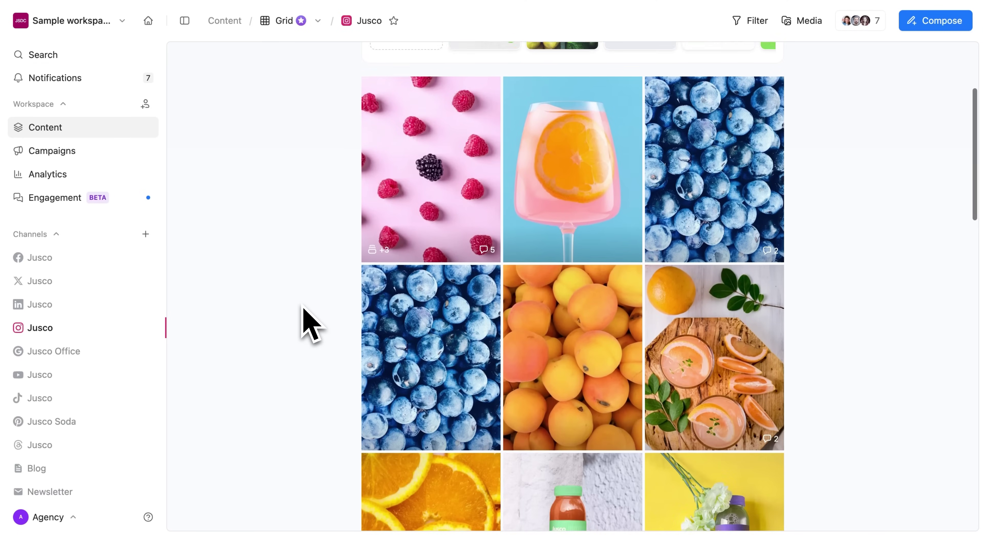
pyautogui.scroll(-2, 306, 317)
# Drag the May 8 grapefruit post into the top-left slot of the grid.
pyautogui.moveTo(406, 292); pyautogui.dragTo(542, 110)
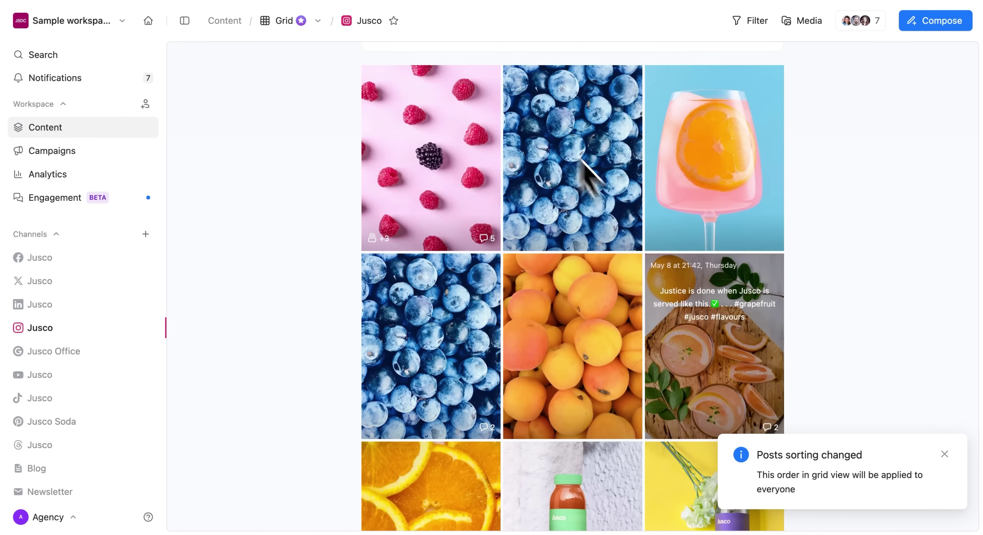
pyautogui.moveTo(703, 326); pyautogui.dragTo(450, 156)
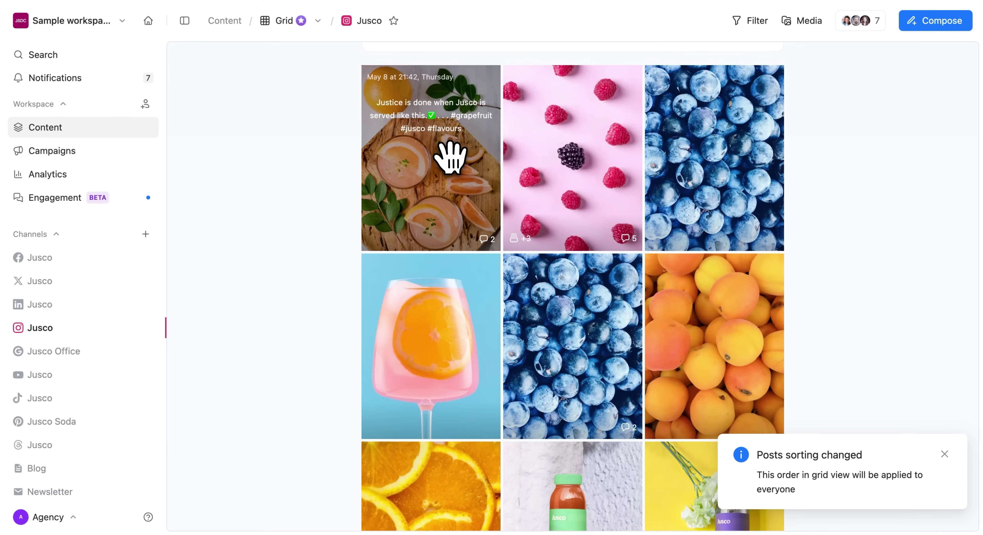
pyautogui.scroll(2, 451, 156)
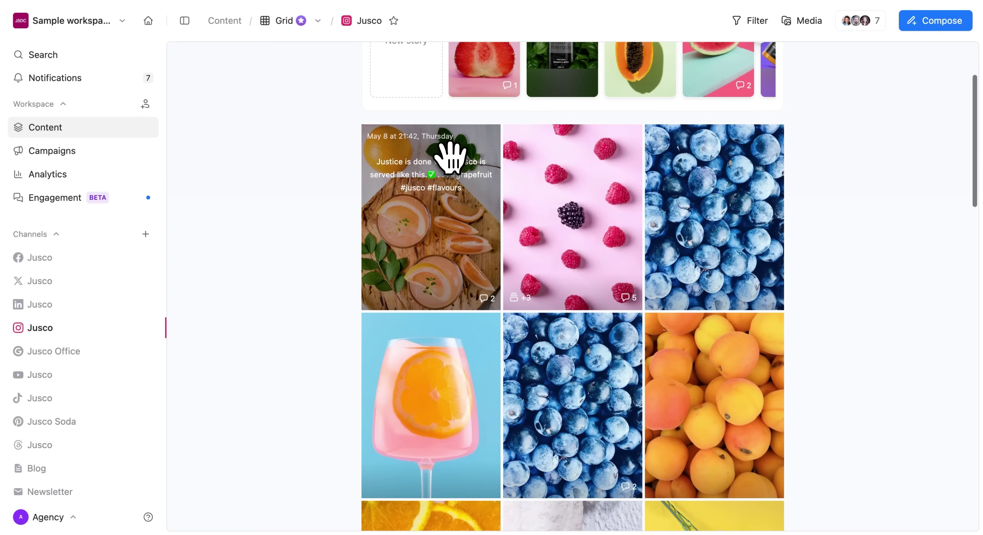
pyautogui.scroll(3, 450, 157)
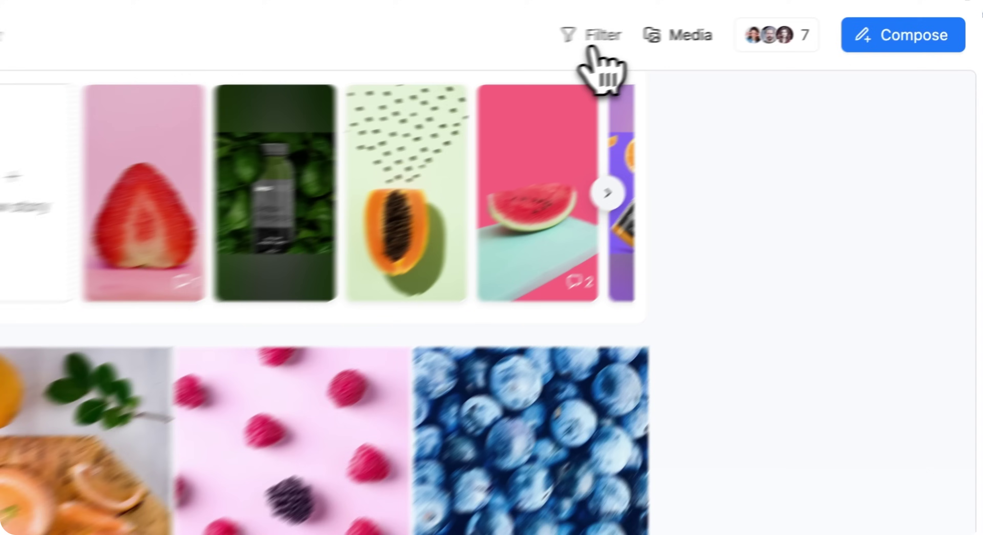
pyautogui.click(753, 21)
pyautogui.click(622, 170)
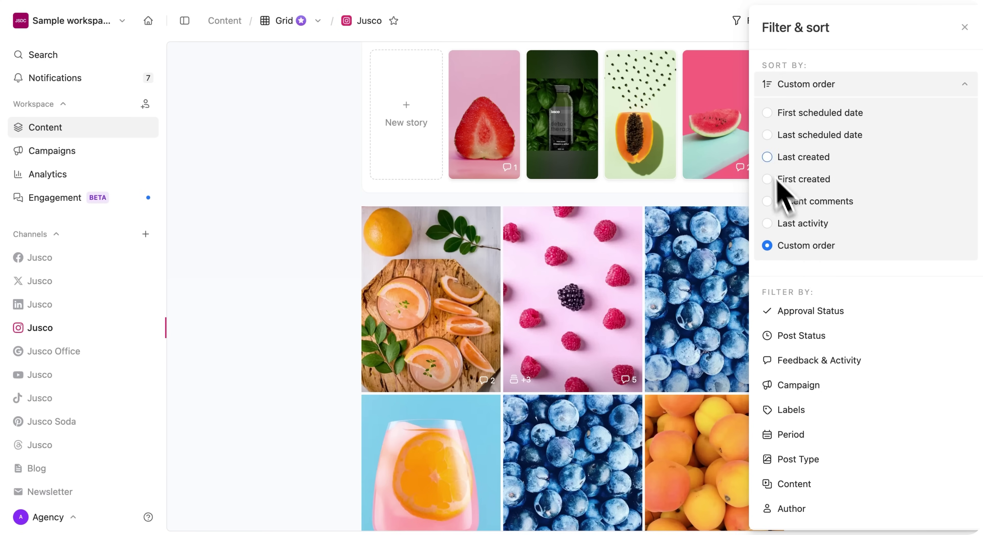
pyautogui.click(767, 135)
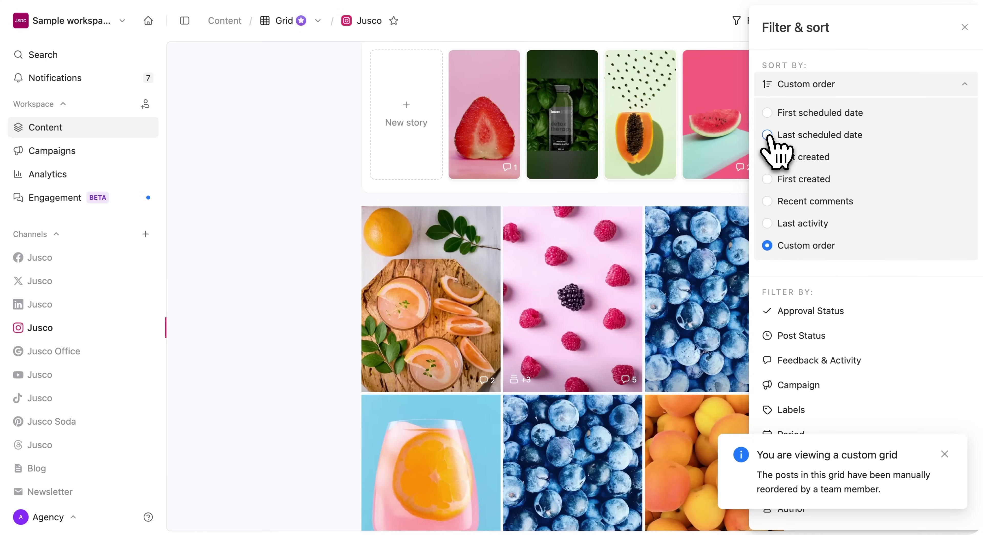
pyautogui.click(767, 134)
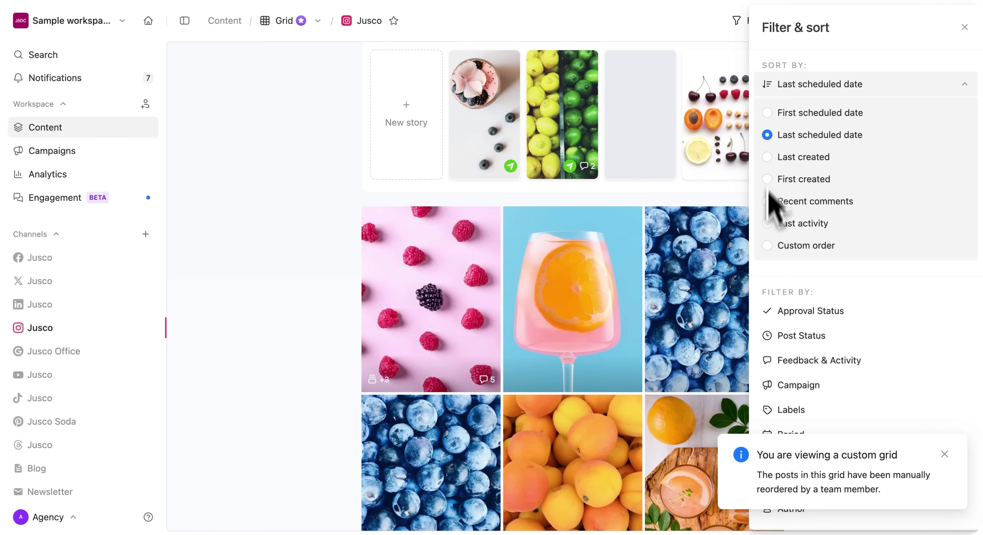
pyautogui.click(767, 246)
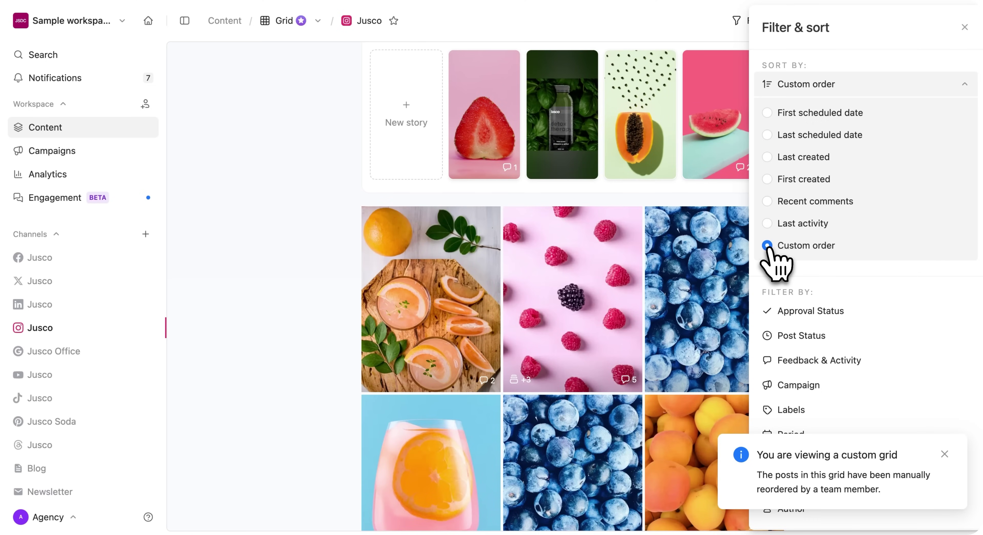
pyautogui.click(964, 27)
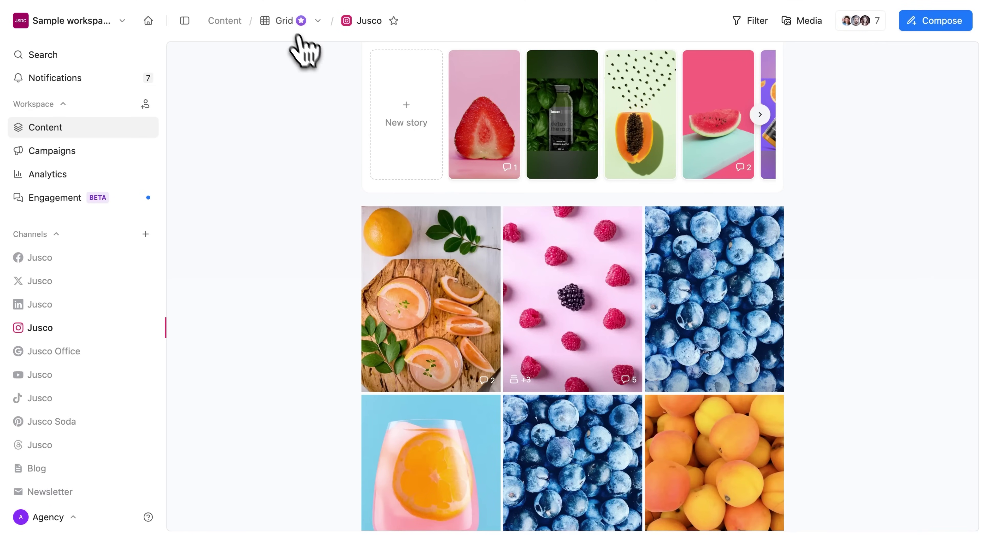
# Switch to List view and select two Instagram posts, the YouTube tutorial and TikTok 'Who's a fan' post.
pyautogui.click(296, 23)
pyautogui.click(296, 126)
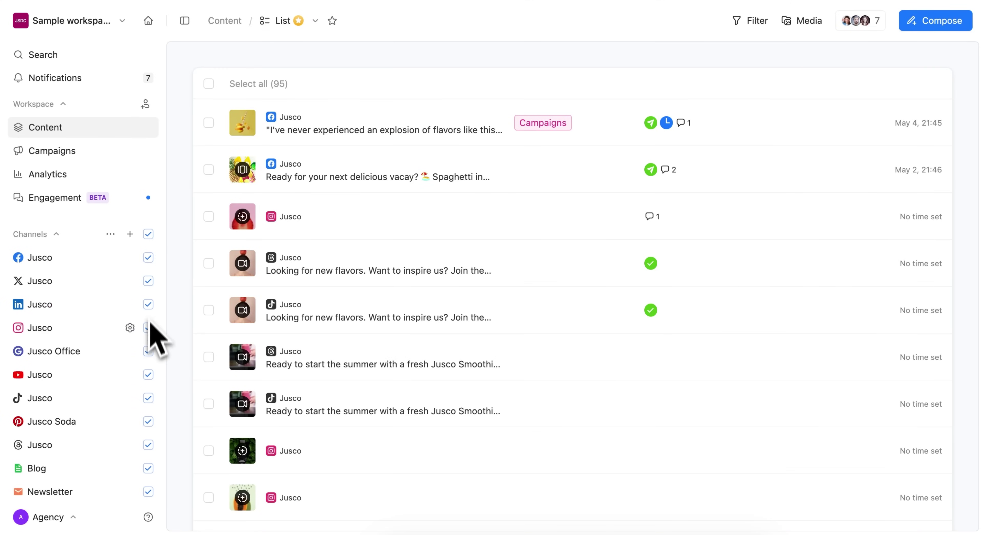
pyautogui.scroll(-8, 201, 247)
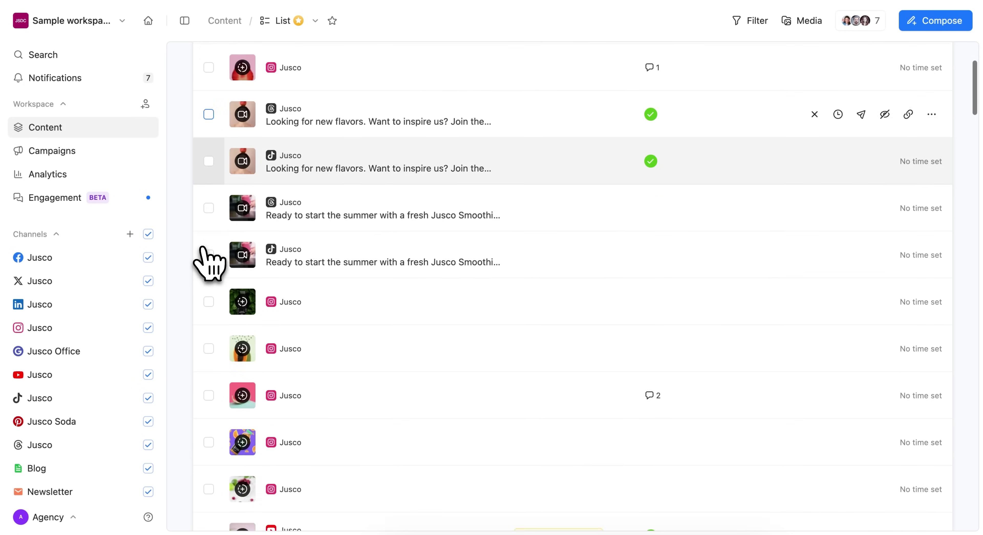
pyautogui.click(209, 239)
pyautogui.click(209, 286)
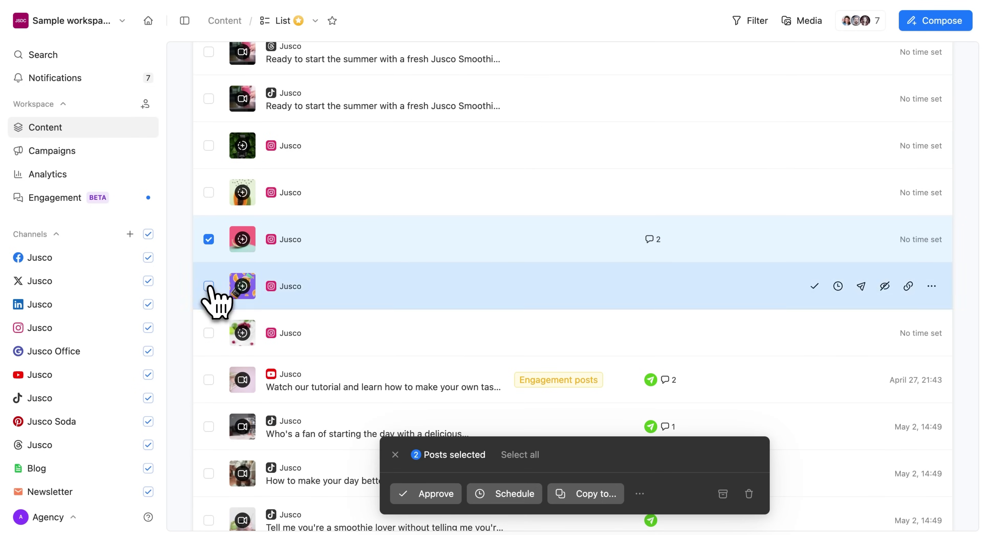
pyautogui.click(208, 379)
pyautogui.click(209, 426)
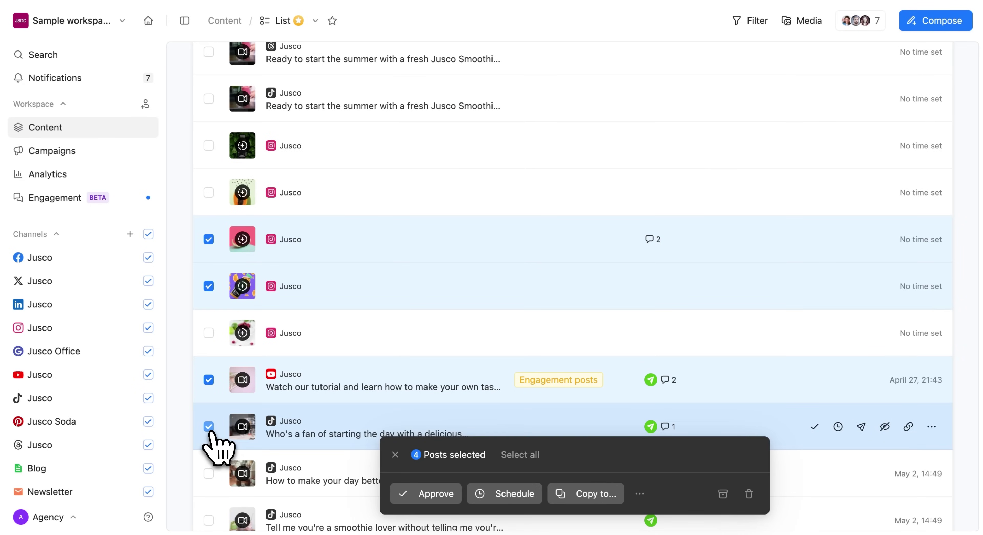
pyautogui.scroll(-2, 210, 432)
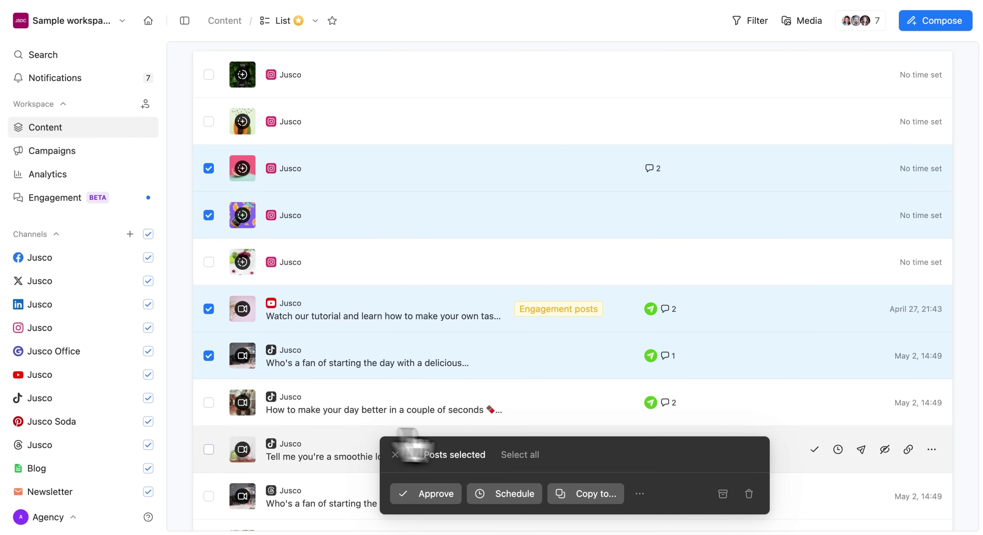
pyautogui.click(638, 493)
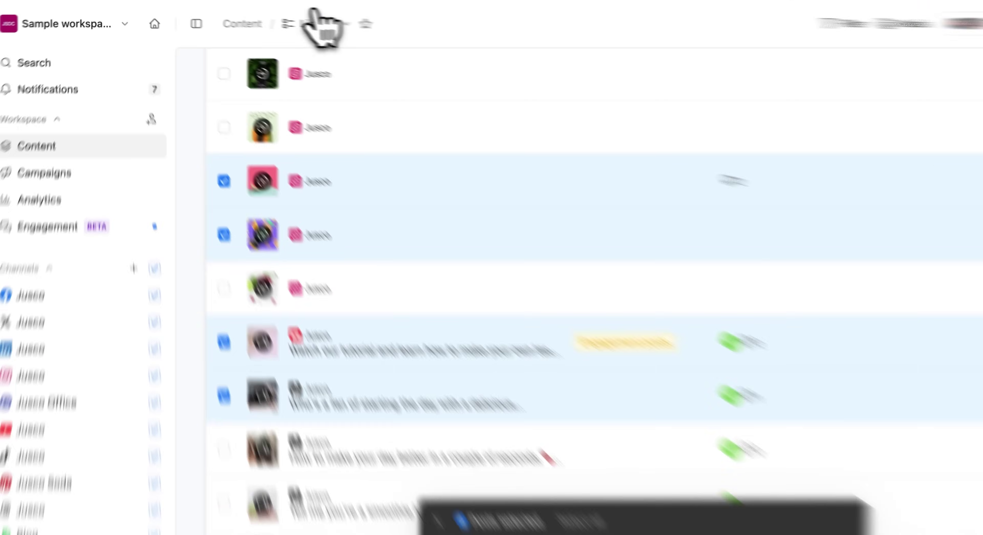
# Switch to the 'To be approved' custom view and check its not-approved filter settings.
pyautogui.click(314, 21)
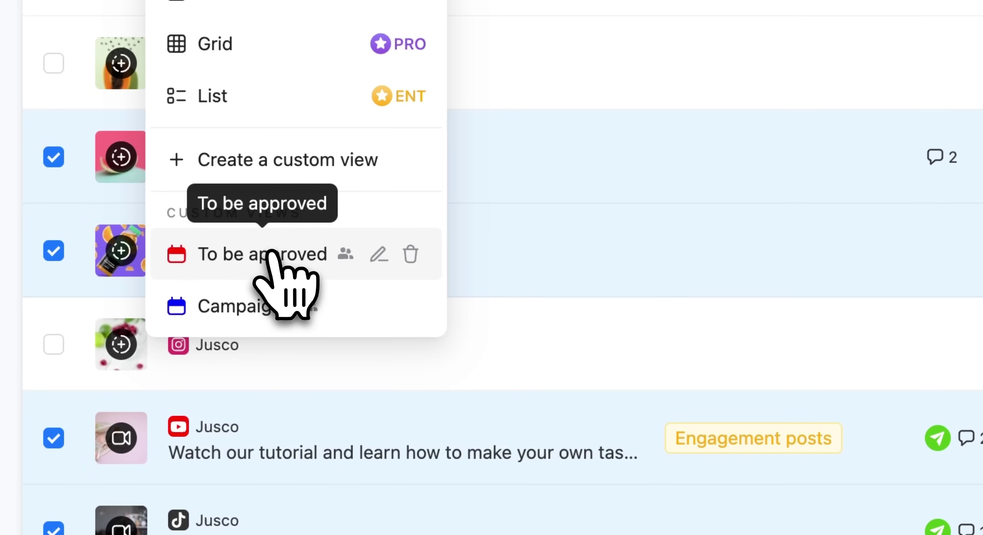
pyautogui.click(273, 255)
pyautogui.rightClick(279, 259)
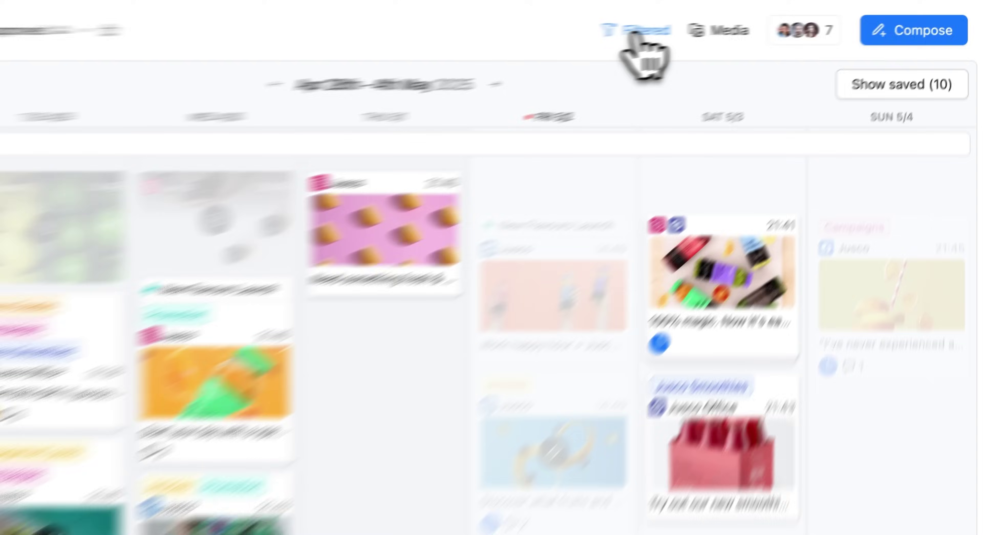
pyautogui.click(743, 23)
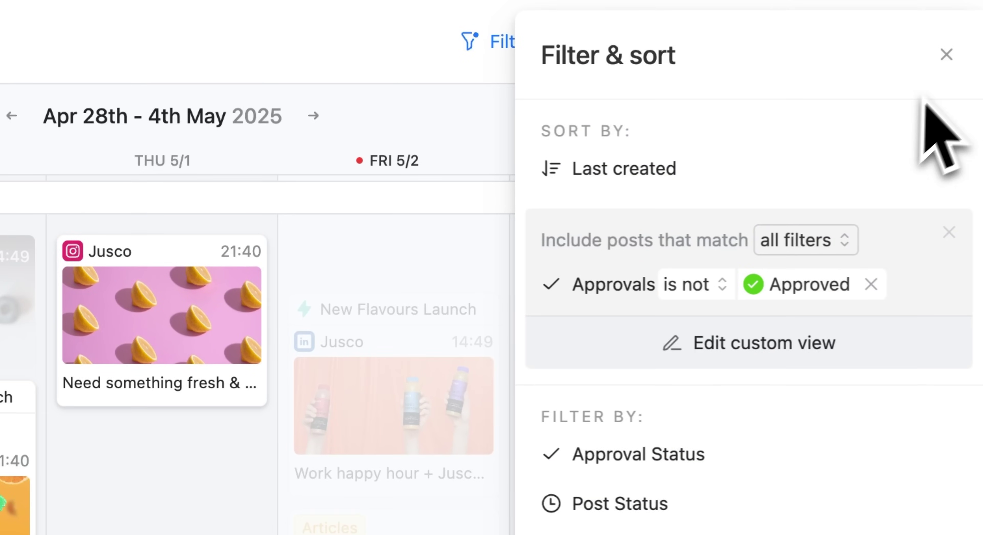
pyautogui.click(947, 55)
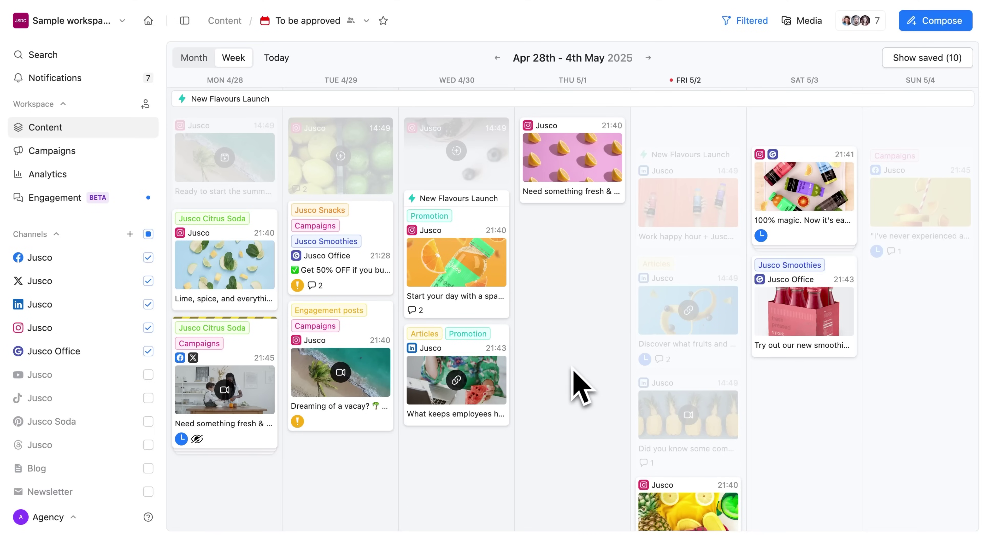
# Move the calendar to May 5th–11th and open the Feeling snacky post.
pyautogui.click(648, 58)
pyautogui.rightClick(504, 254)
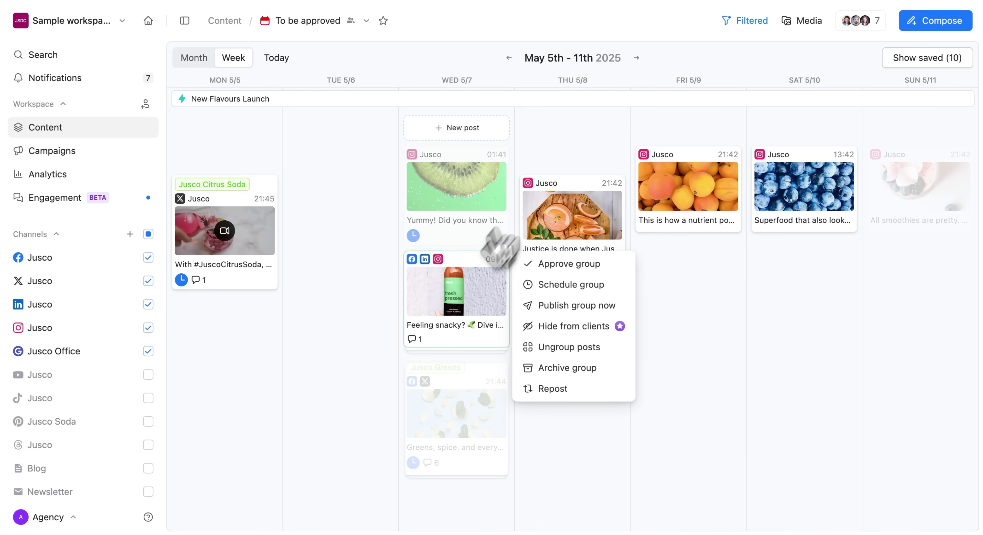
pyautogui.click(454, 302)
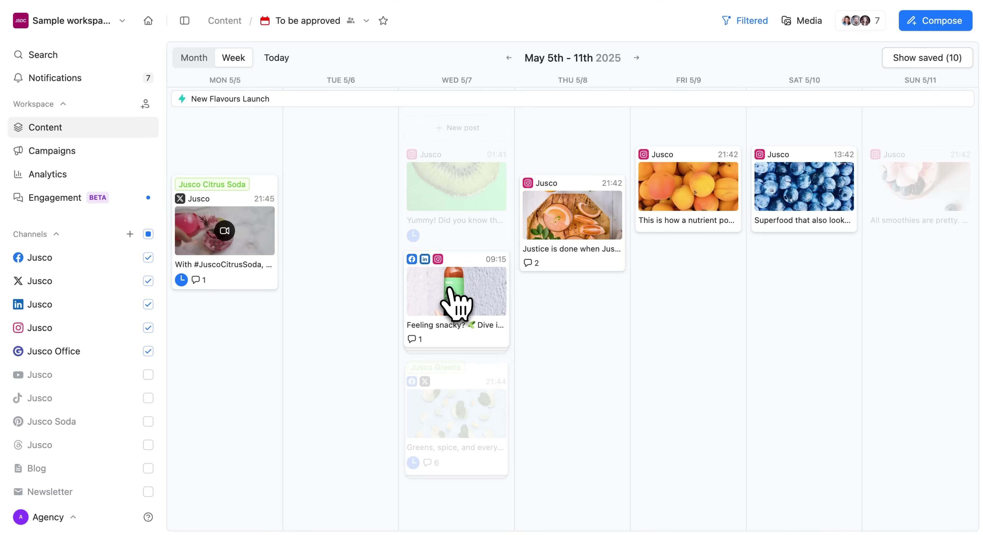
pyautogui.click(454, 302)
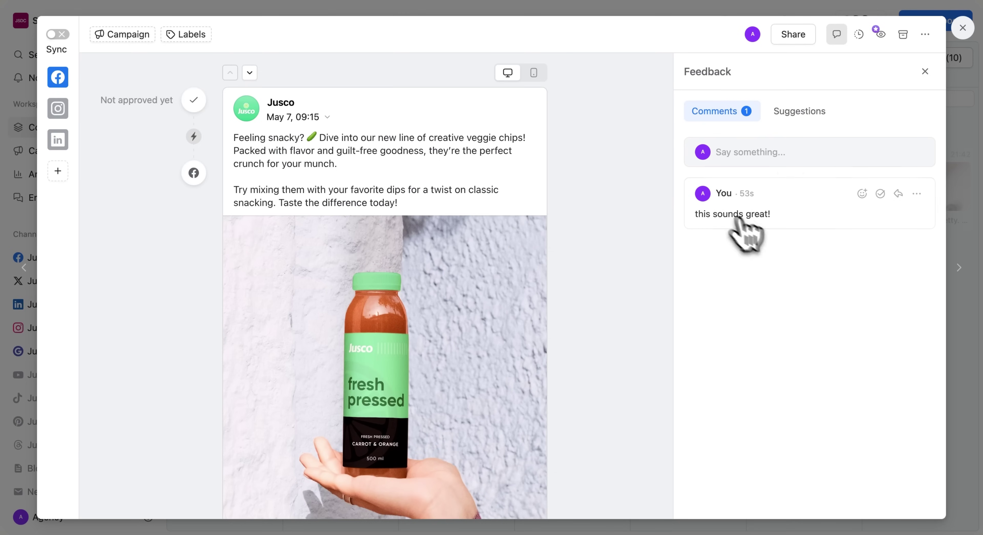
# Set the new comment to Internal so it is visible only to team members.
pyautogui.click(778, 155)
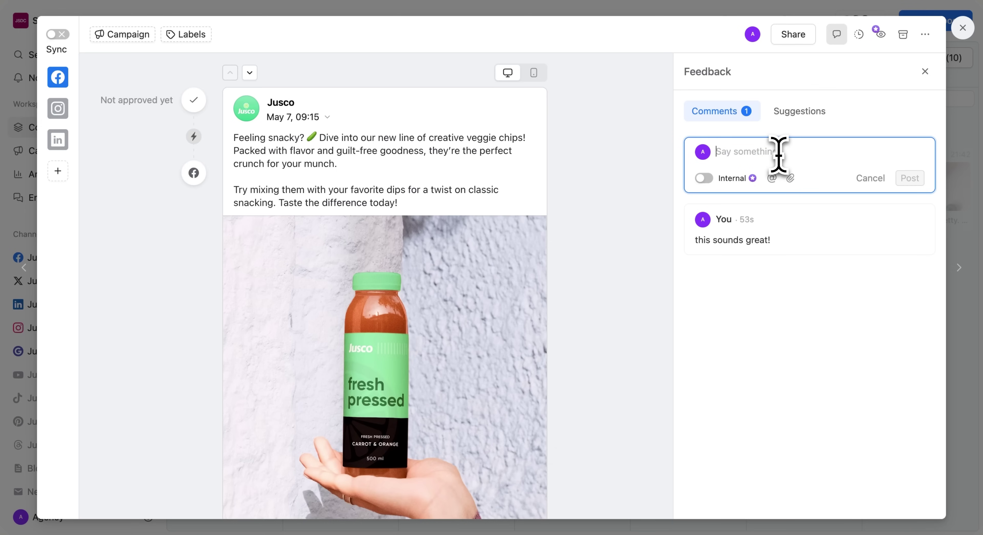
pyautogui.write('@')
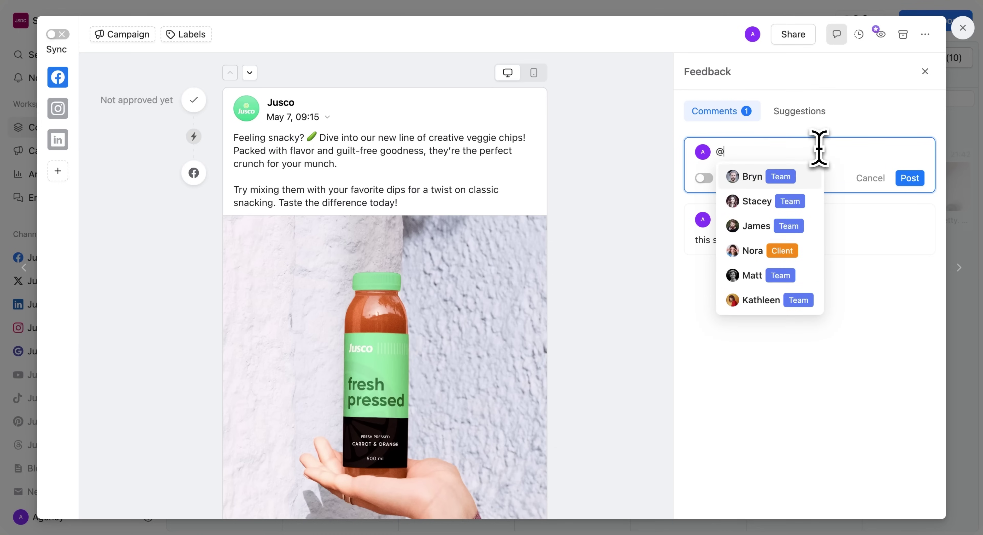
pyautogui.press('BackSpace')
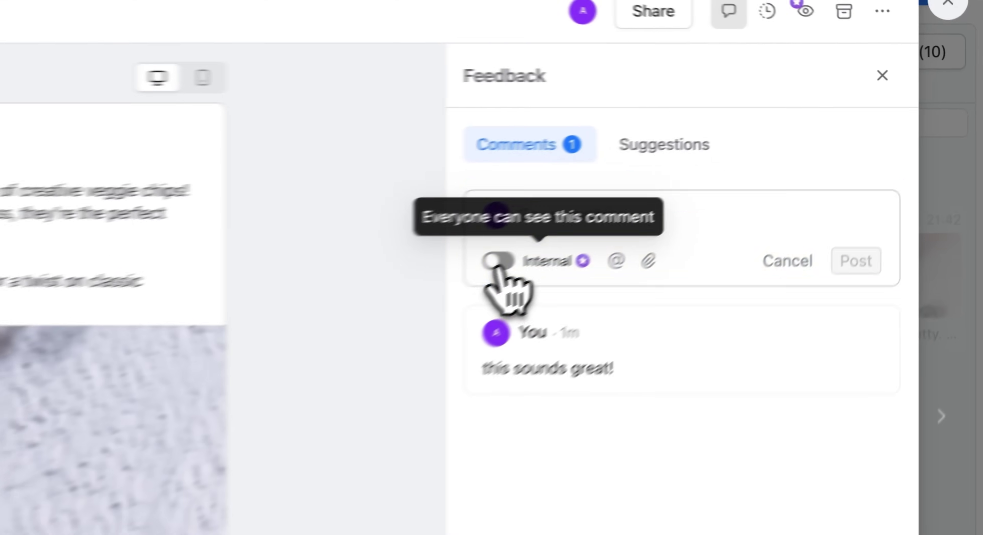
pyautogui.click(704, 178)
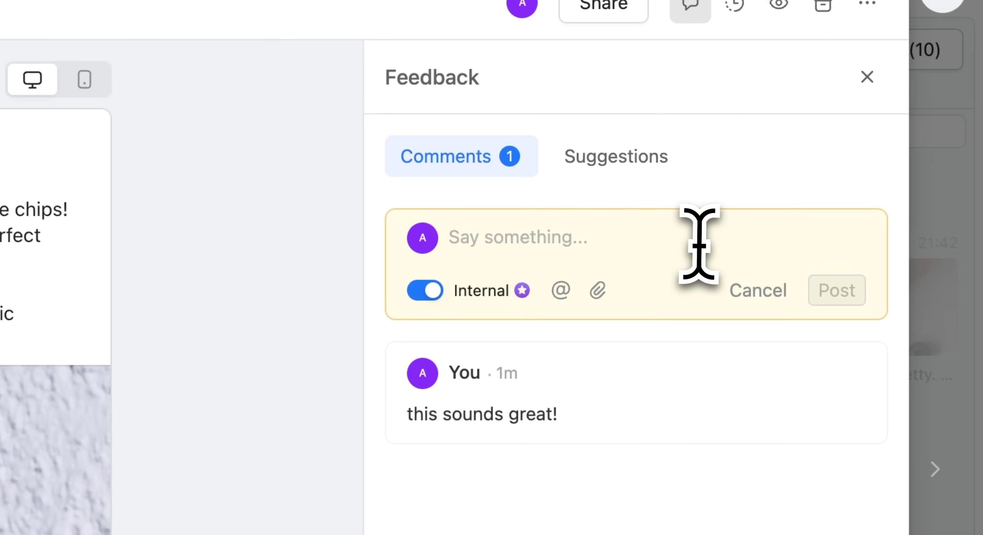
pyautogui.click(698, 244)
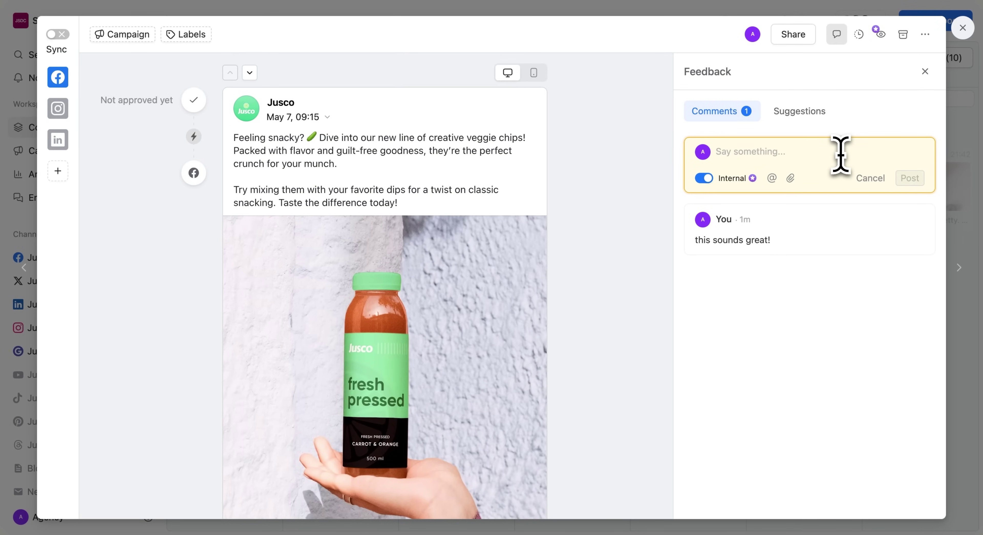
pyautogui.press('Escape')
# Comment 'Rephrase this' on the highlighted opening phrase 'Feeling snacky?'.
pyautogui.click(352, 165)
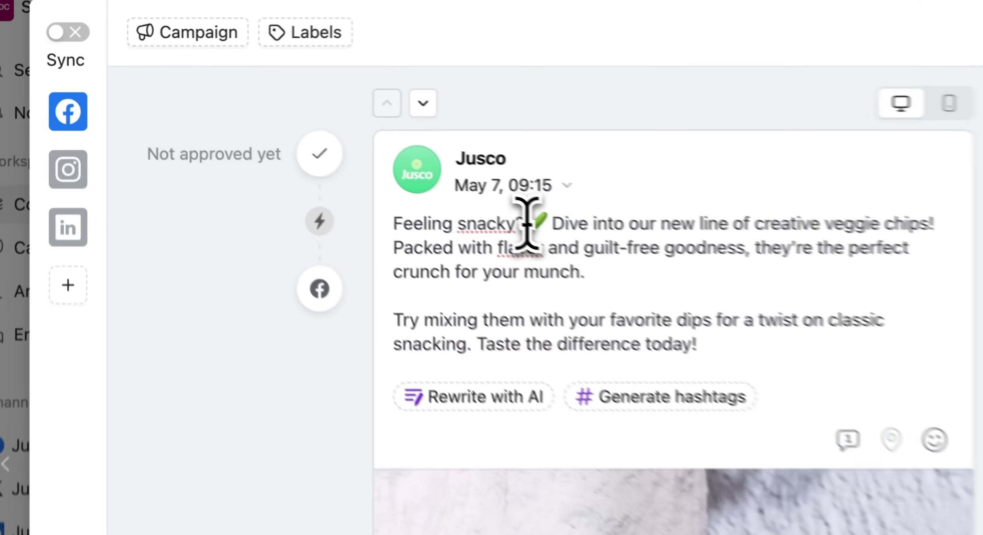
pyautogui.moveTo(305, 138); pyautogui.dragTo(231, 138)
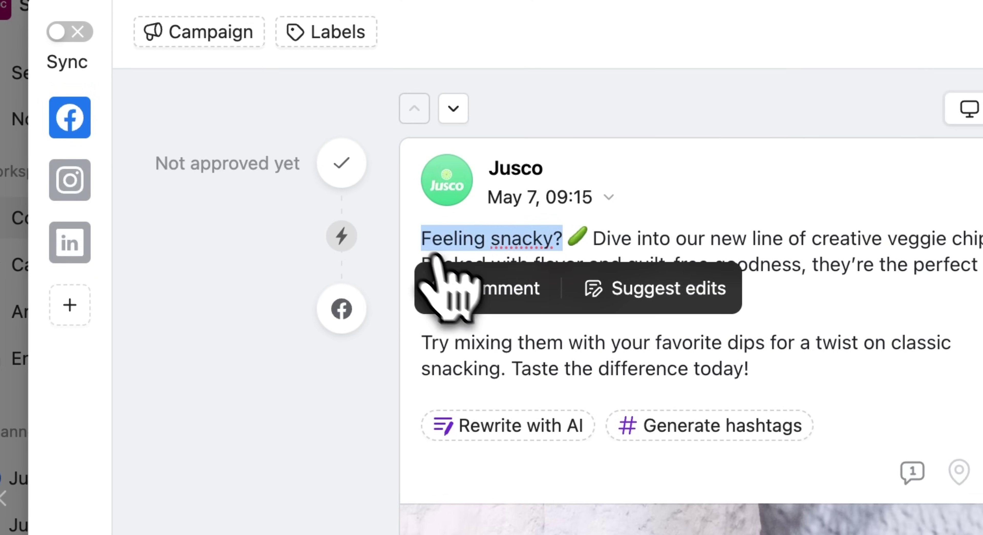
pyautogui.click(496, 296)
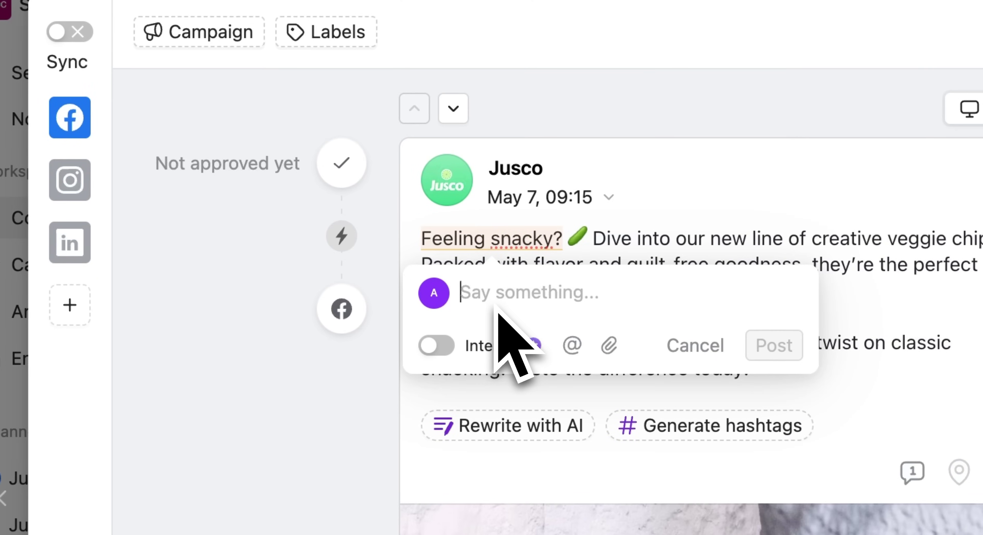
pyautogui.write('Rephrase this')
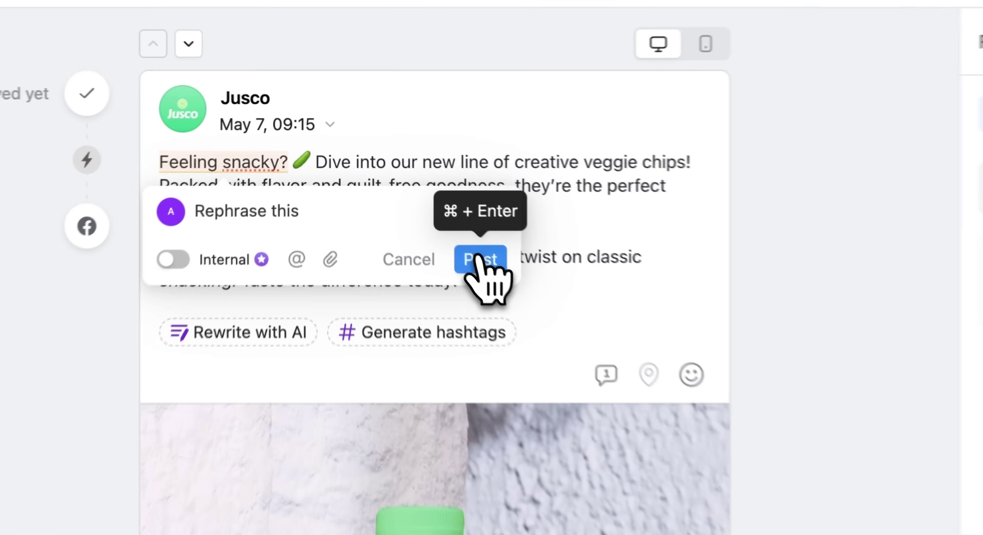
pyautogui.click(410, 191)
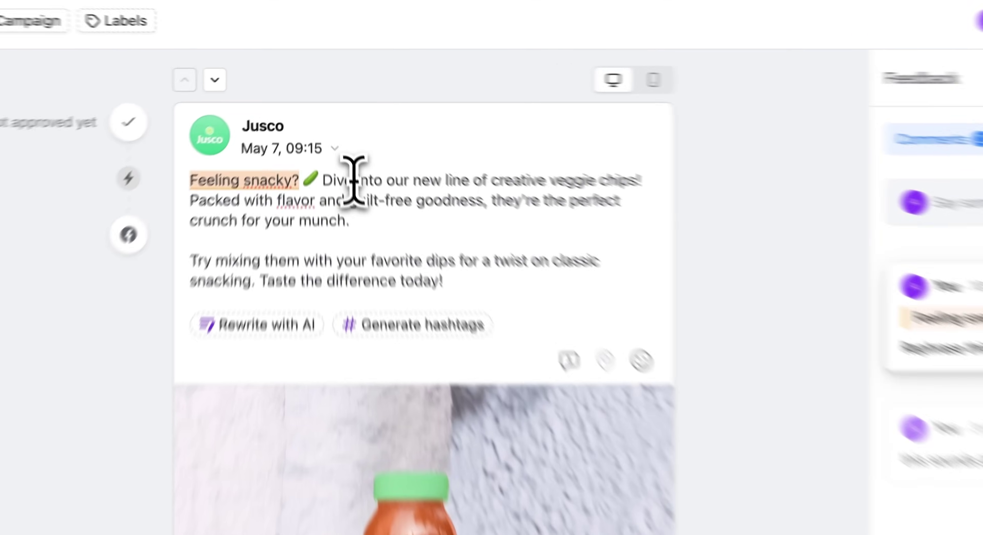
# Suggest 'delicious' in place of 'creative' and accept it, so the caption reads 'delicious veggie chips'.
pyautogui.moveTo(340, 137); pyautogui.dragTo(423, 137)
pyautogui.moveTo(531, 214); pyautogui.dragTo(613, 216)
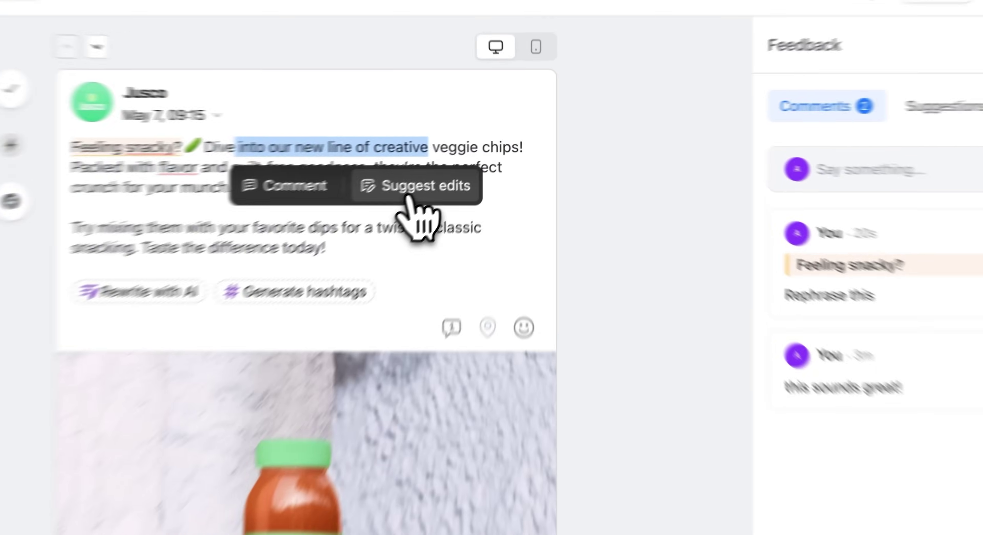
pyautogui.click(408, 196)
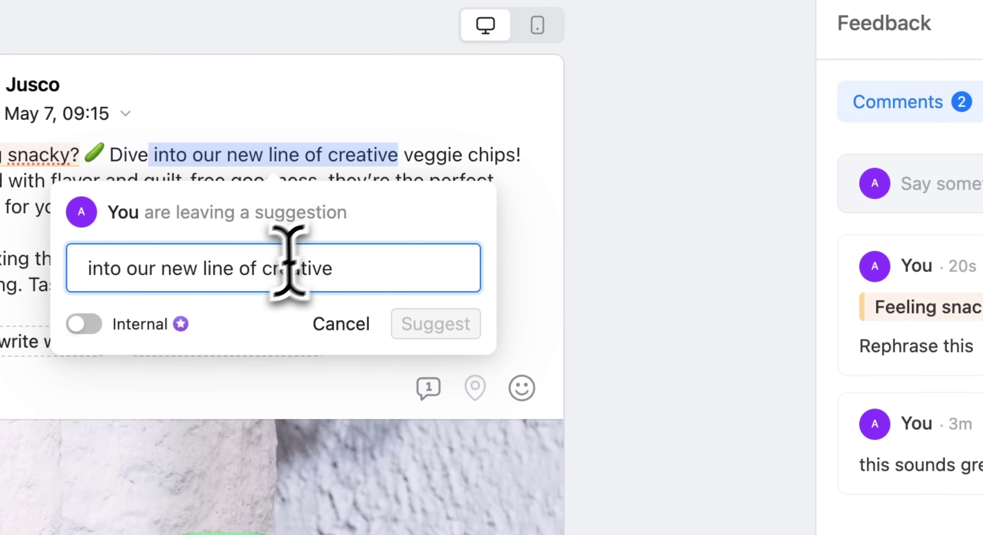
pyautogui.doubleClick(344, 234)
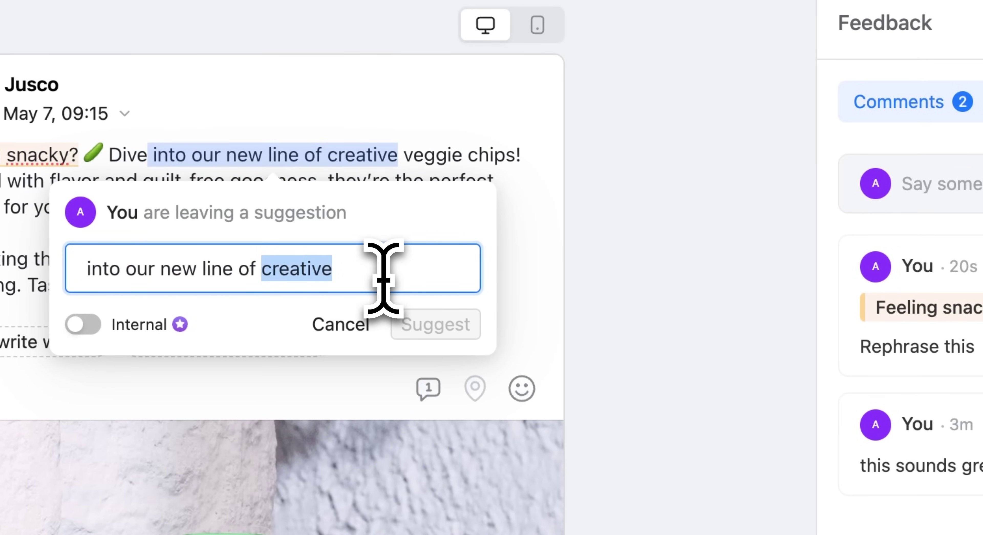
pyautogui.write('delicious')
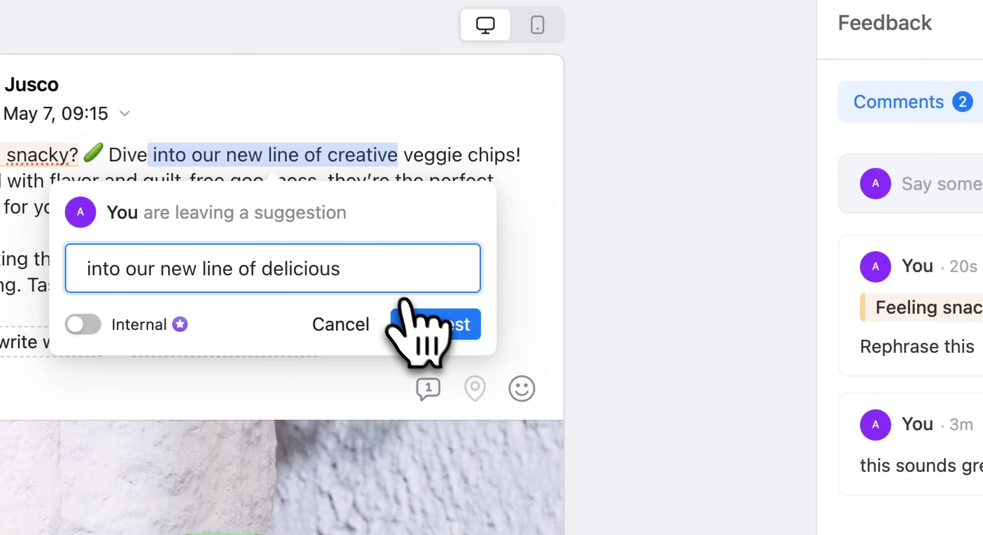
pyautogui.click(427, 325)
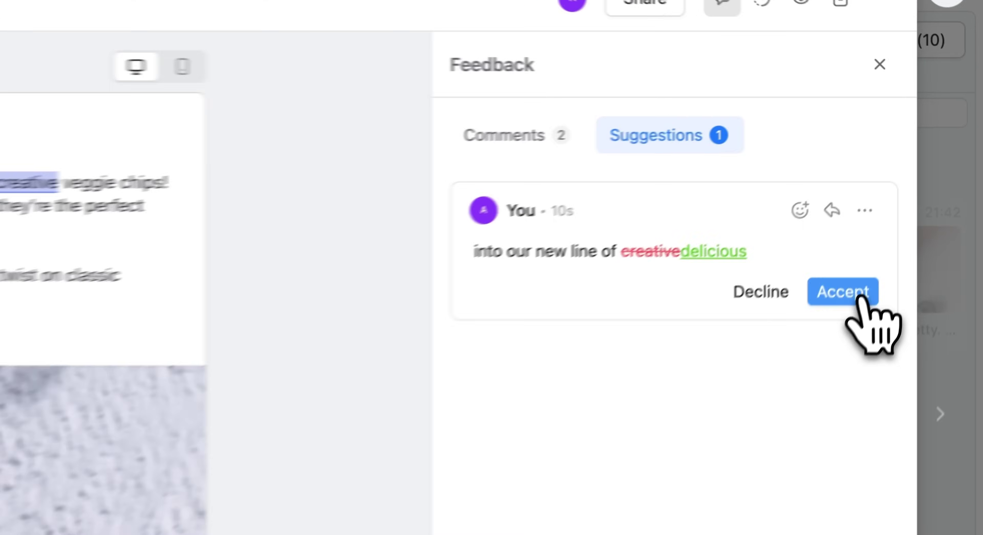
pyautogui.click(904, 200)
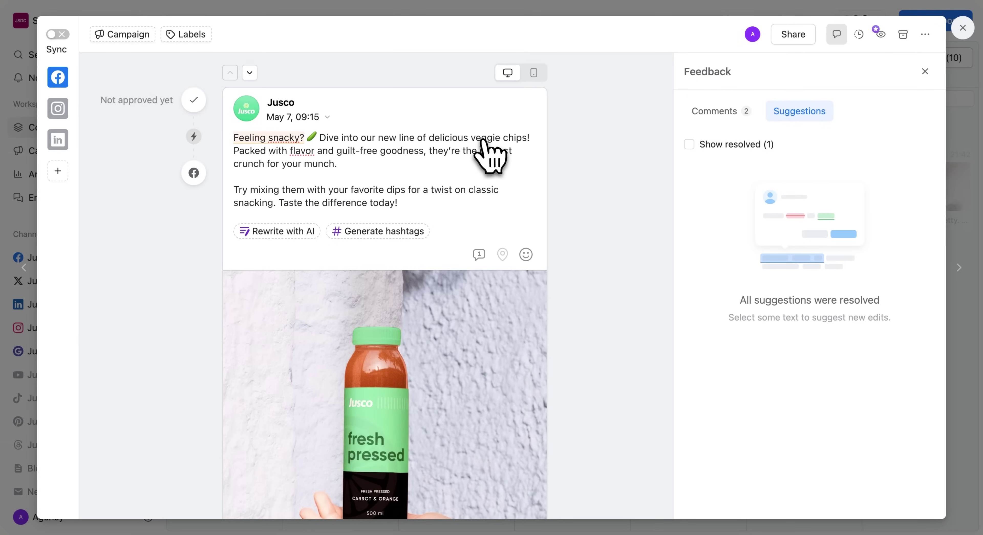
# Approve the Feeling snacky group, auto-scheduling its three posts for May 7, 09:15.
pyautogui.moveTo(204, 103)
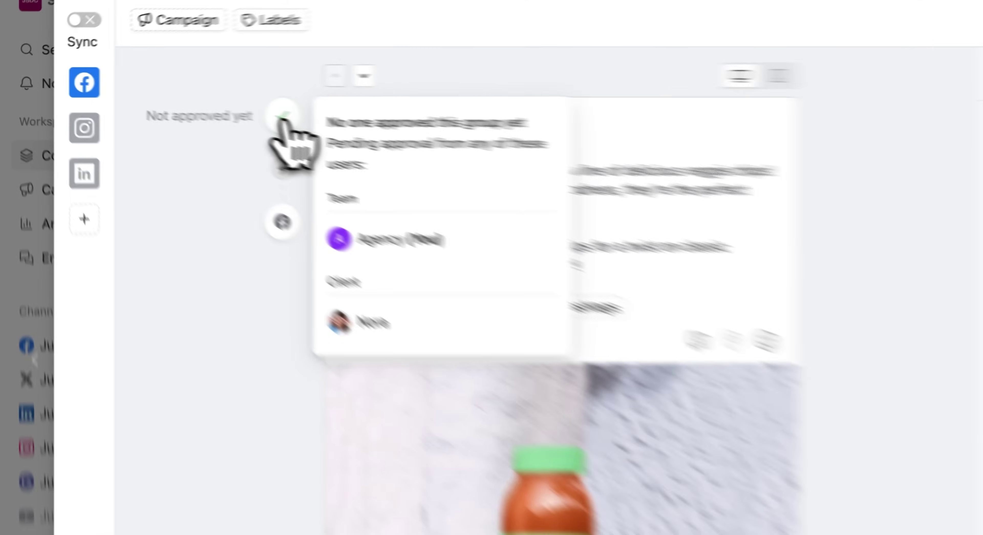
pyautogui.click(194, 101)
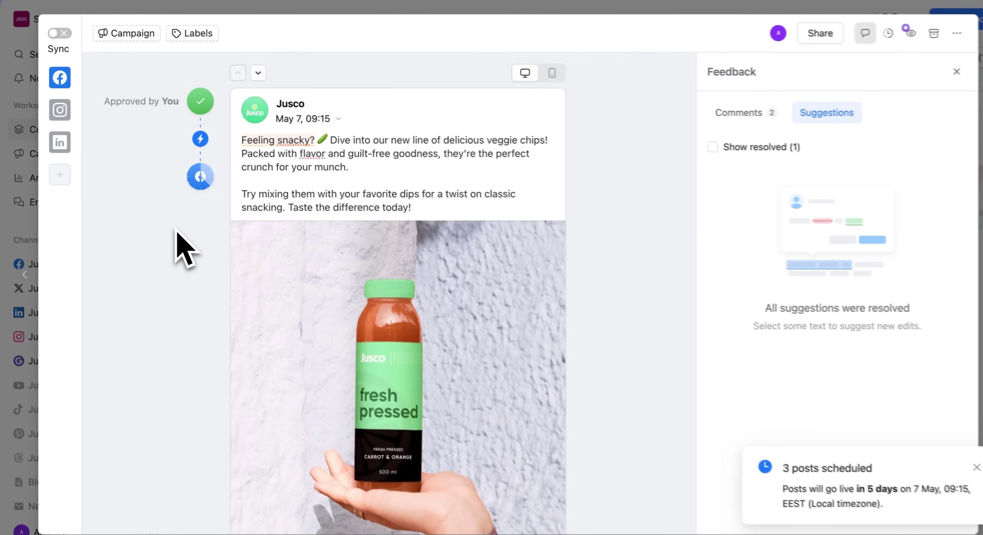
pyautogui.moveTo(200, 176)
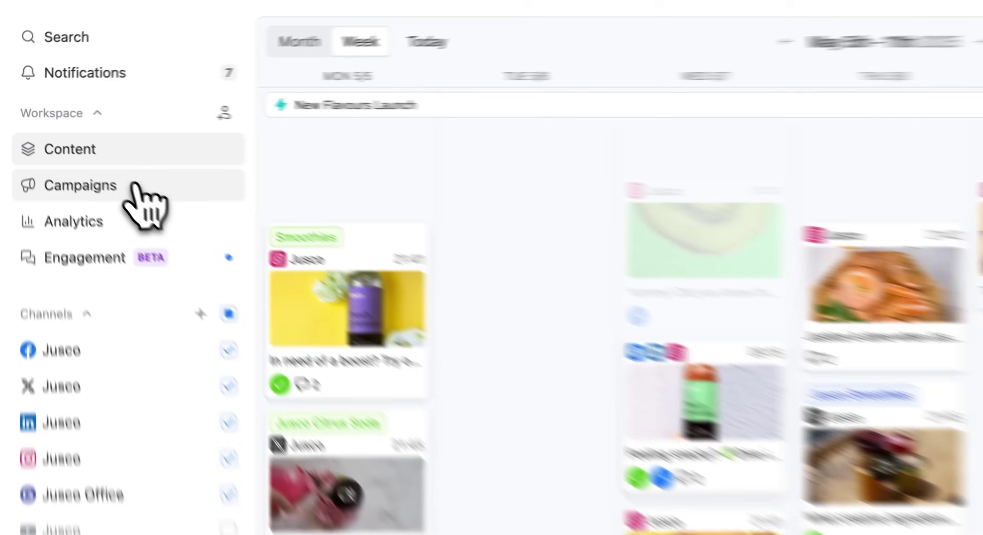
# Open the New Flavours Launch campaign and read through its Overview brief.
pyautogui.click(85, 153)
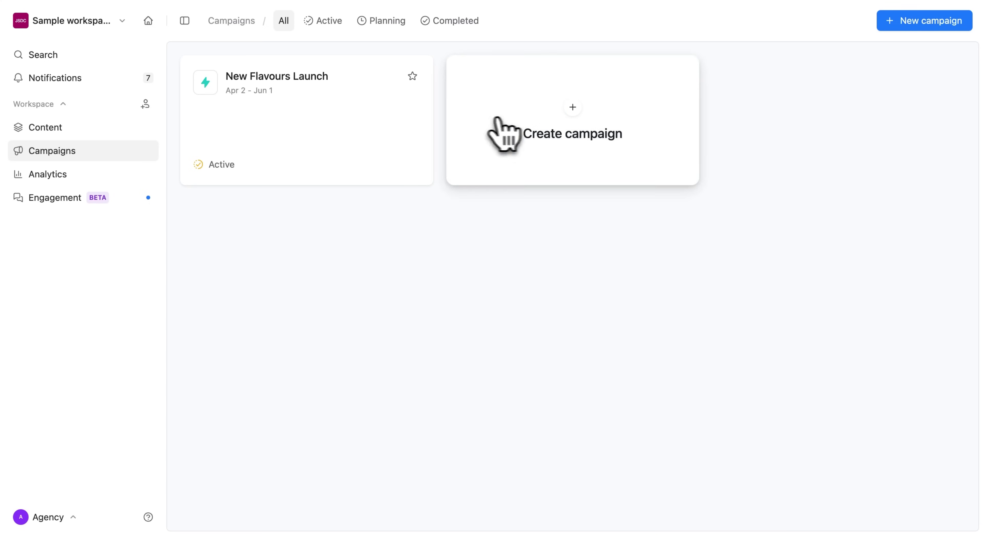
pyautogui.click(345, 128)
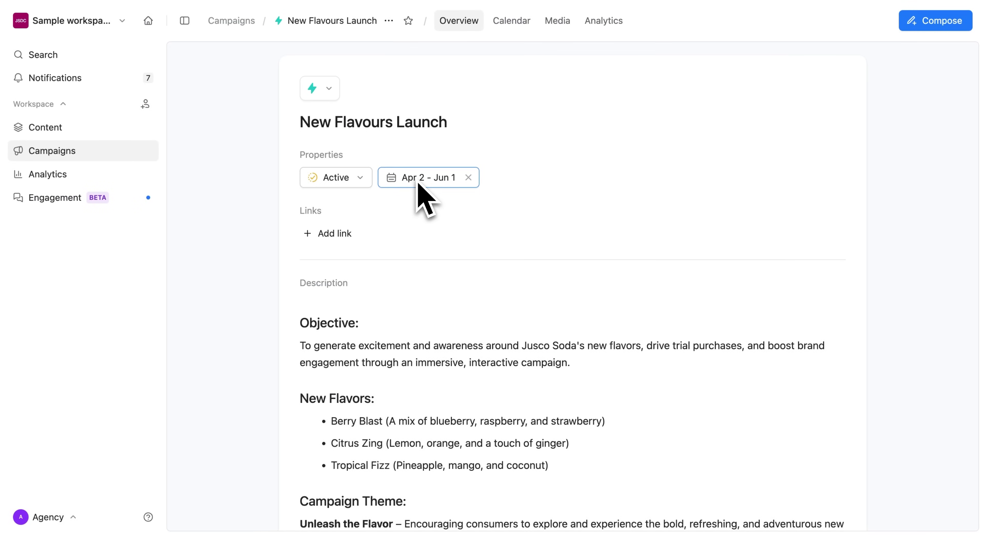
pyautogui.scroll(-5, 402, 311)
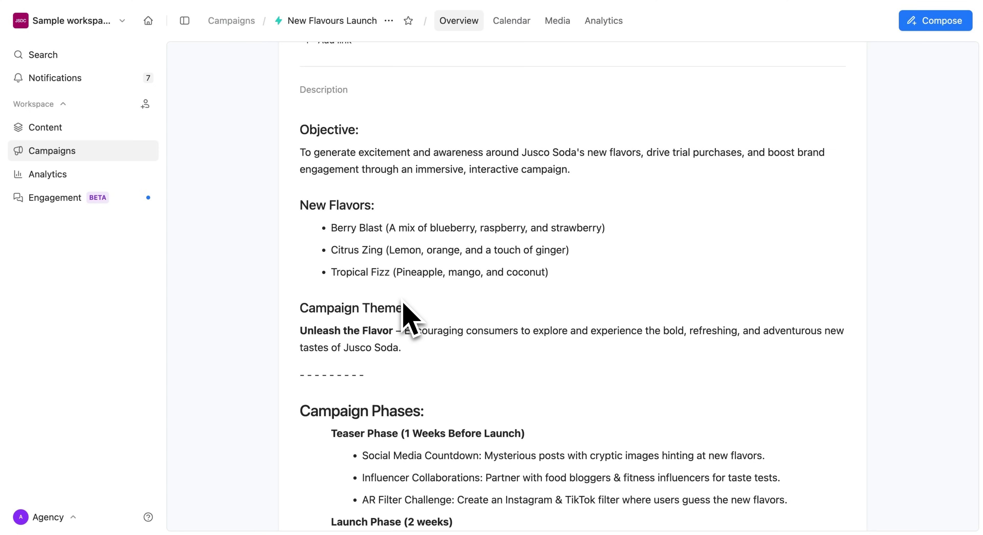
pyautogui.scroll(3, 404, 306)
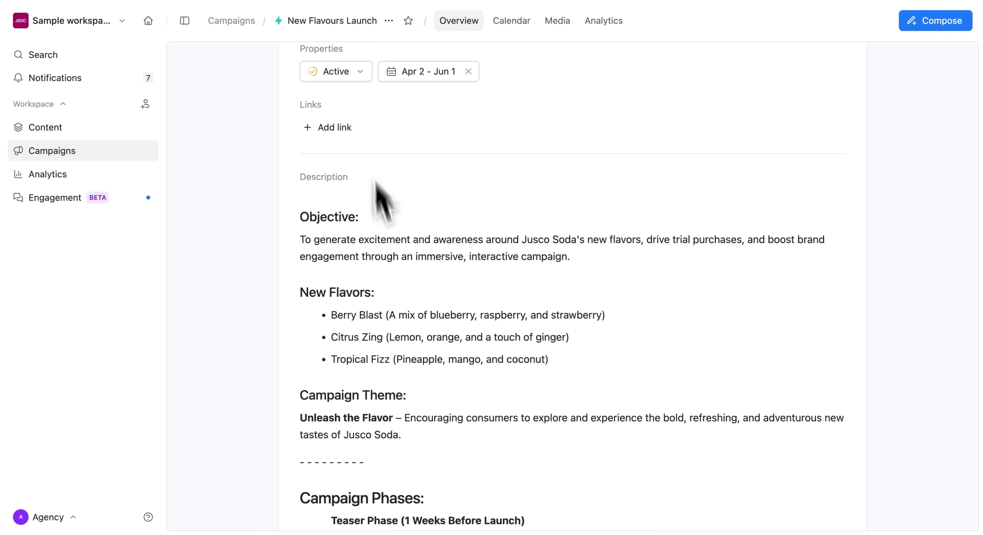
pyautogui.scroll(-6, 401, 382)
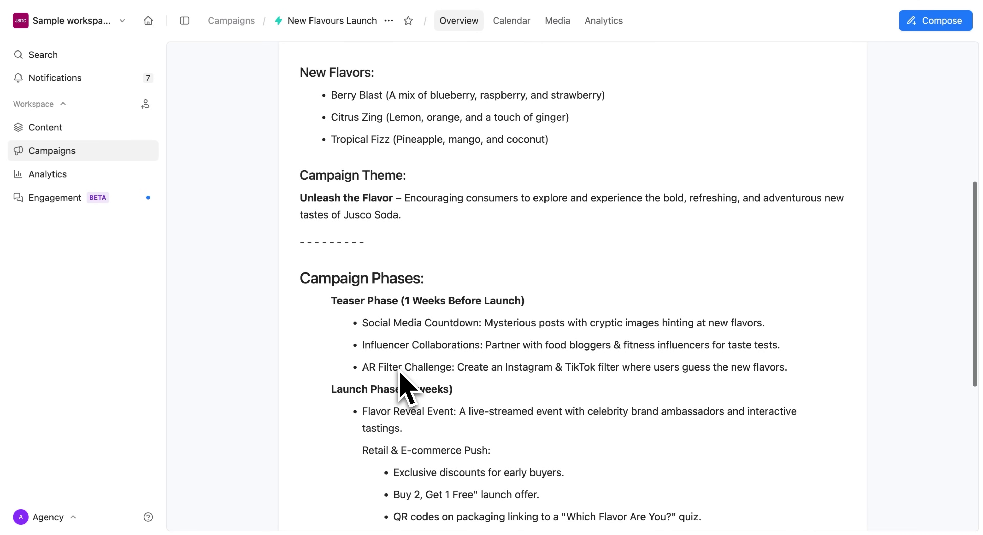
pyautogui.scroll(-5, 401, 382)
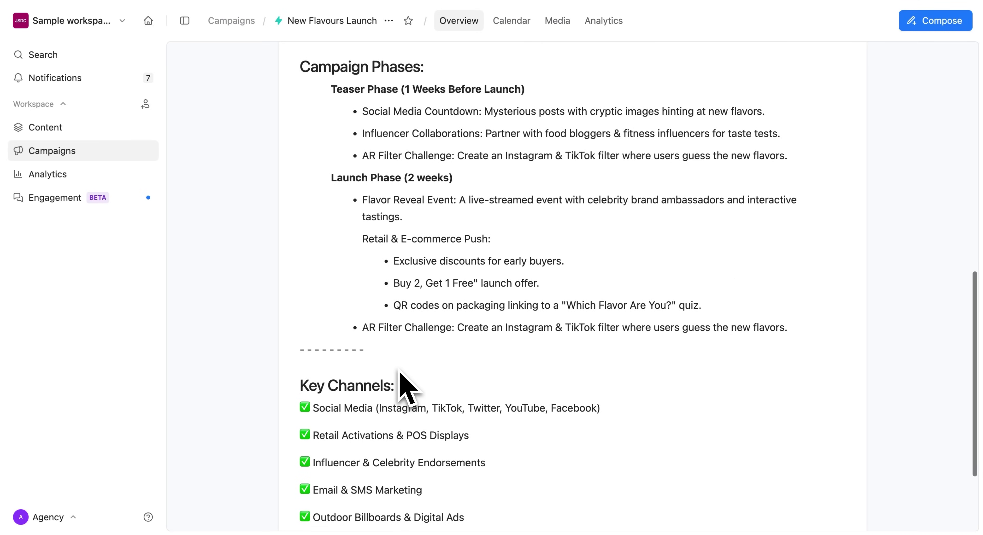
pyautogui.scroll(-3, 406, 381)
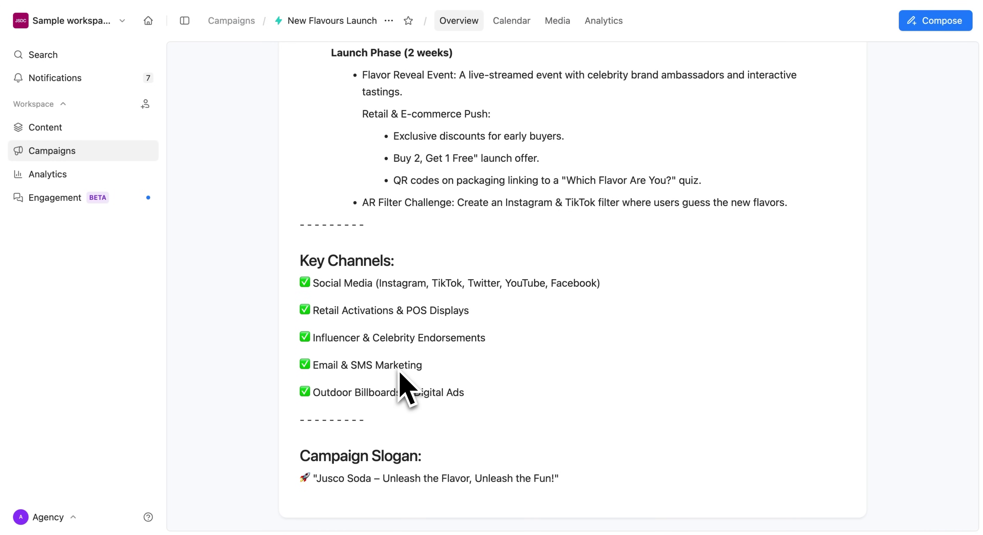
pyautogui.scroll(14, 400, 372)
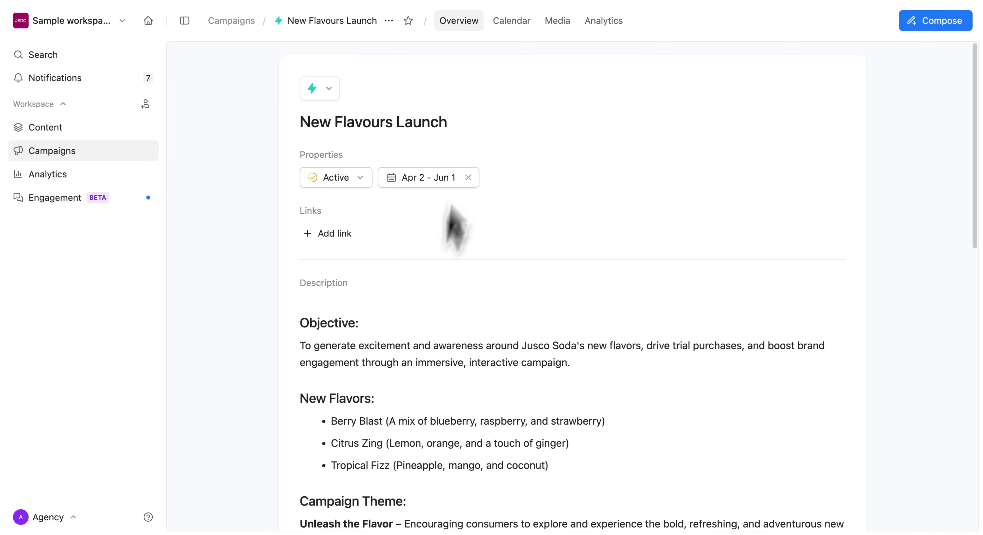
# Show the campaign's Calendar tab, then open and discard a new post draft.
pyautogui.click(511, 22)
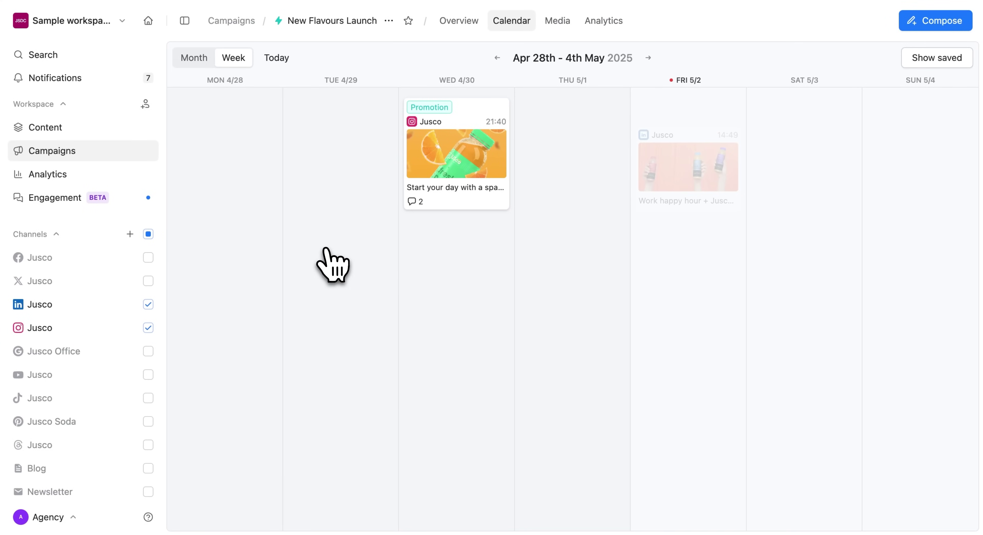
pyautogui.click(920, 25)
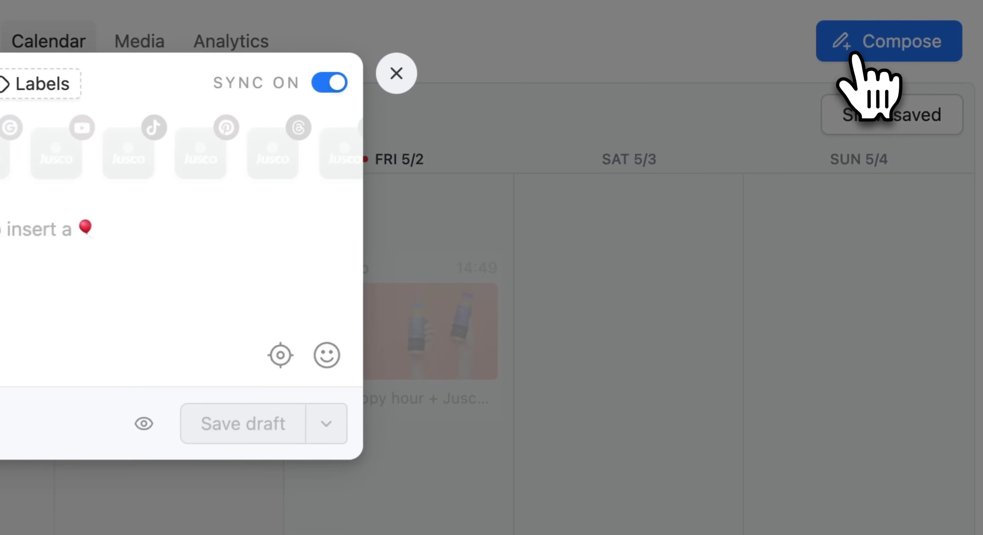
pyautogui.moveTo(356, 96)
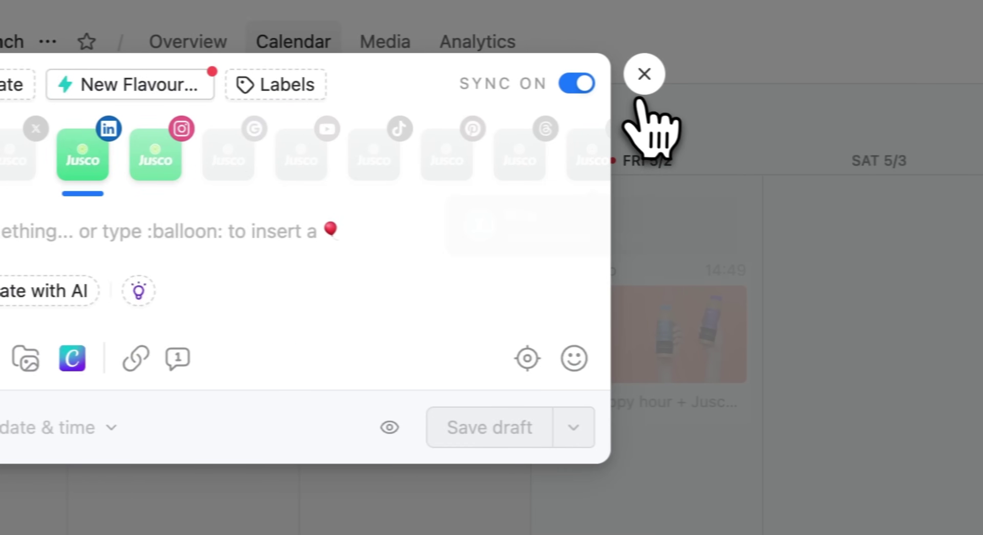
pyautogui.click(859, 76)
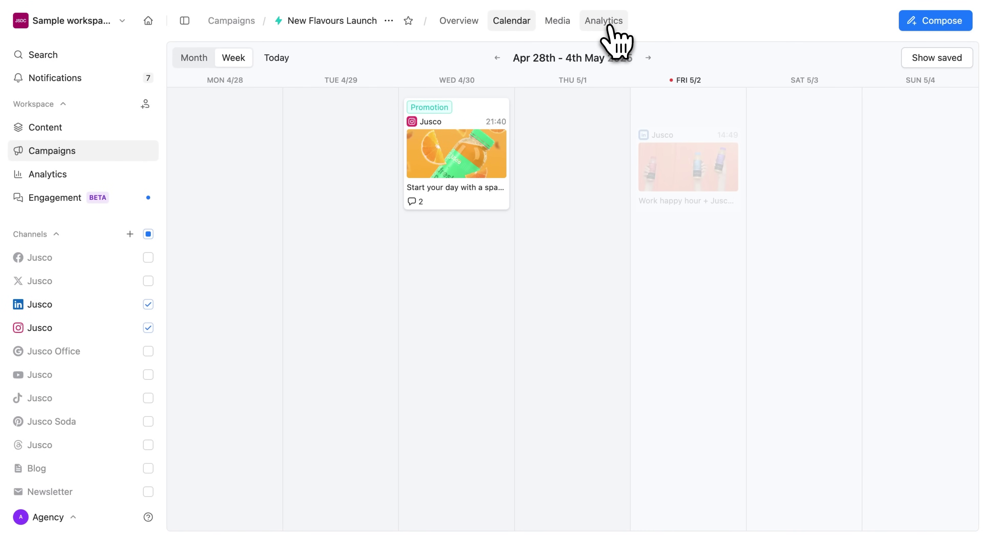
# Browse the workspace content calendar weeks and post action menus, then return to the campaign calendar.
pyautogui.click(103, 130)
pyautogui.moveTo(254, 98)
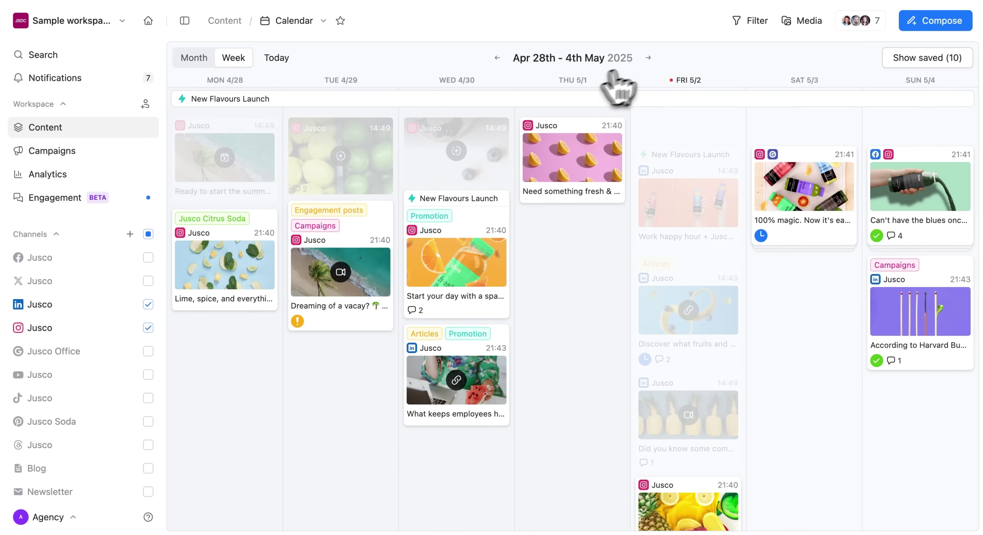
pyautogui.click(648, 58)
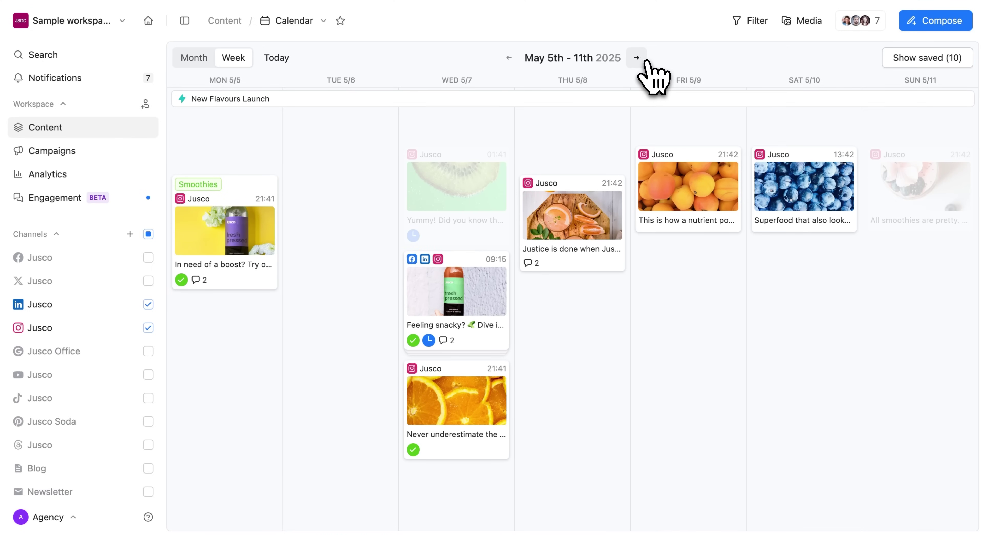
pyautogui.click(509, 58)
pyautogui.rightClick(464, 214)
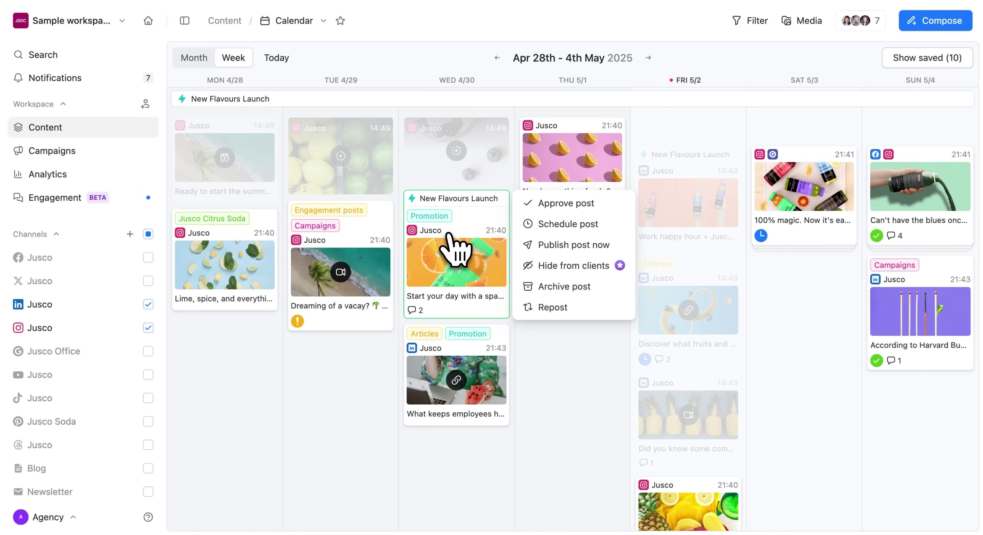
pyautogui.press('Escape')
pyautogui.rightClick(573, 161)
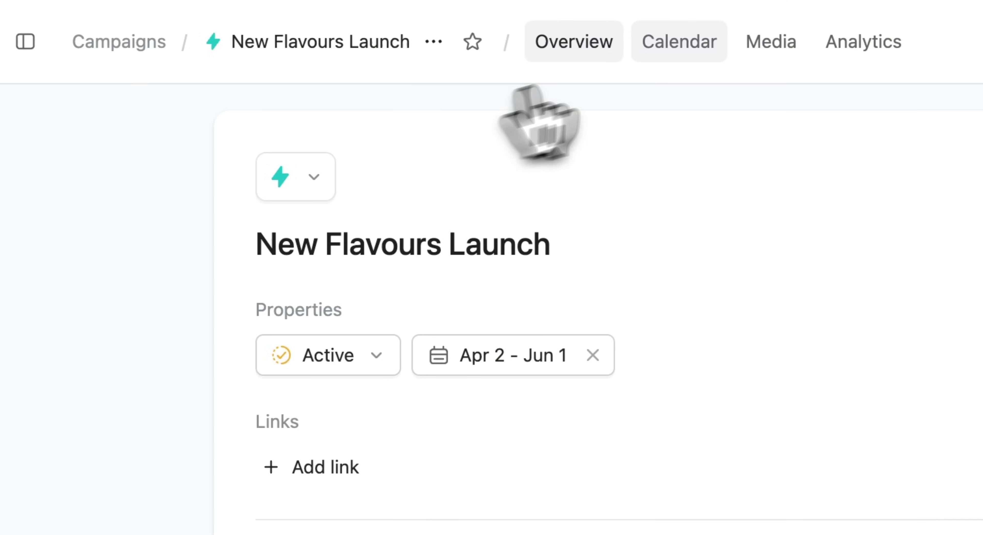
pyautogui.click(671, 44)
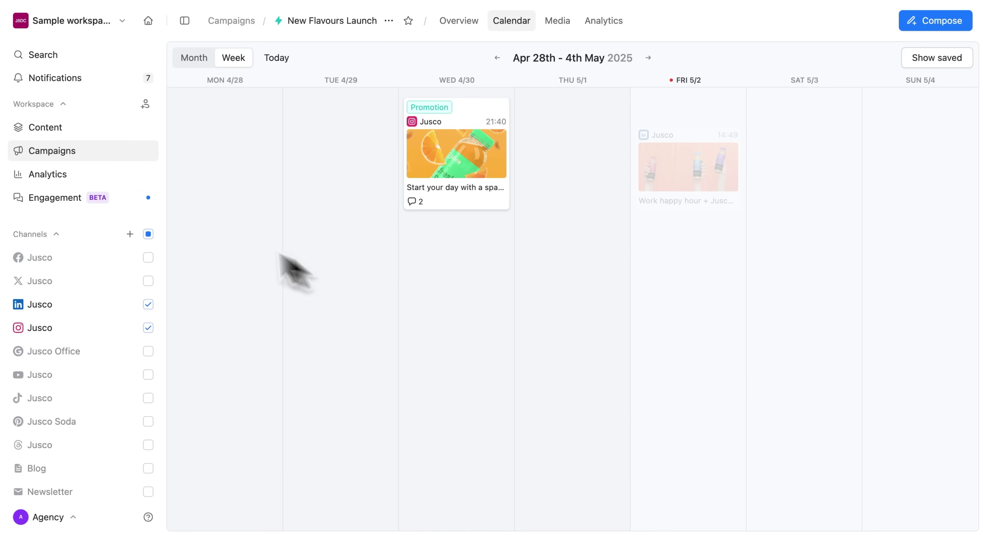
# Open the analytics dashboard and keep the Last 30 days date range.
pyautogui.click(111, 175)
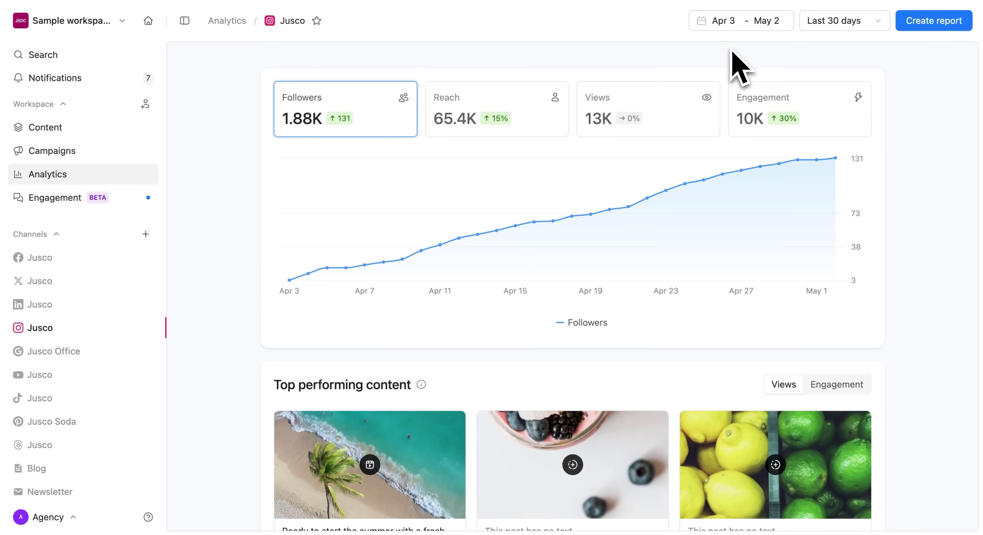
pyautogui.click(742, 24)
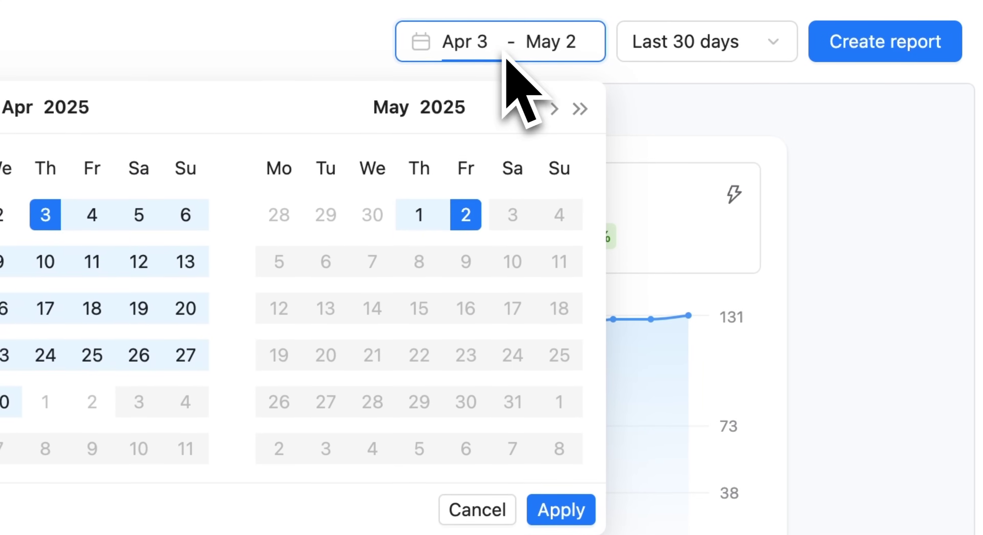
pyautogui.click(677, 89)
pyautogui.click(717, 50)
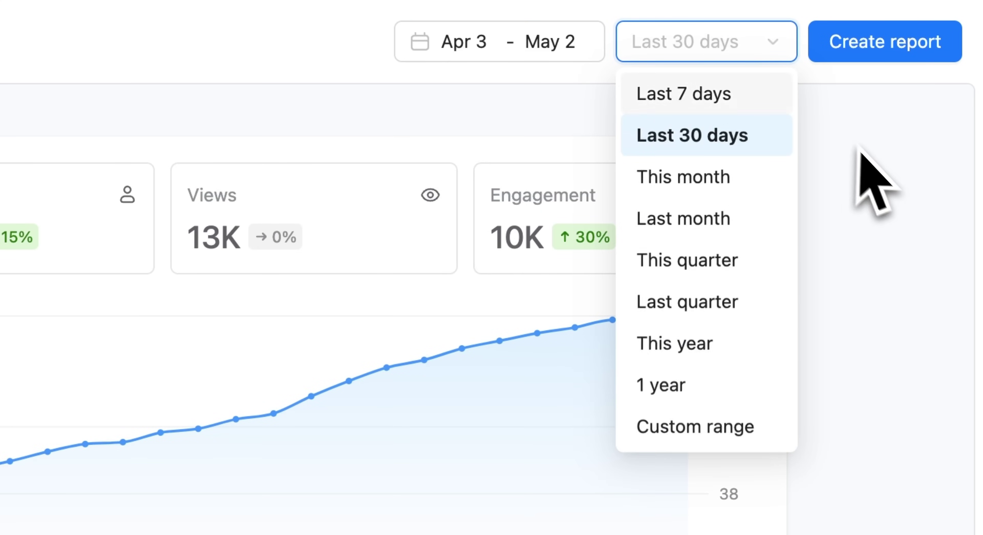
pyautogui.click(874, 183)
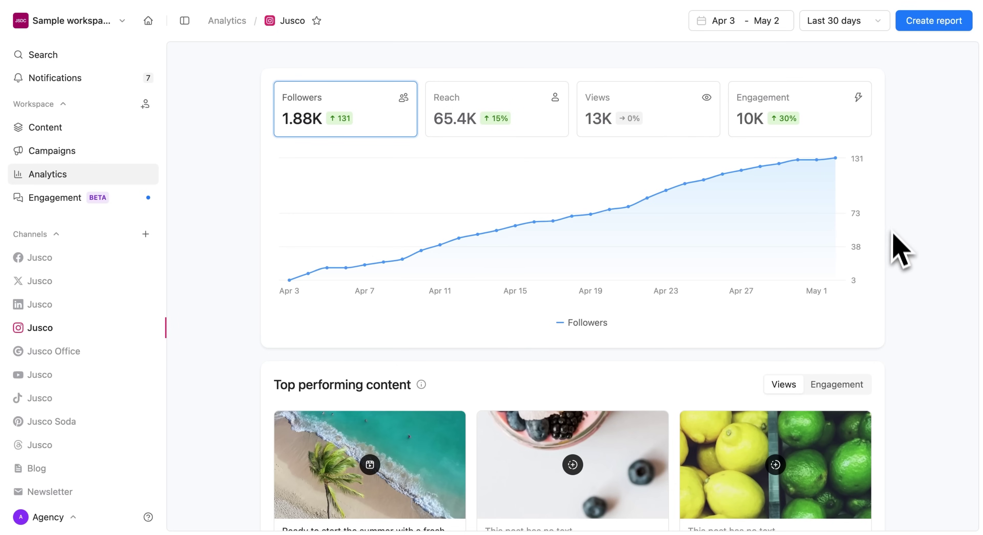
# Scroll down to review top content and audience countries, cities, gender and age.
pyautogui.scroll(-5, 897, 248)
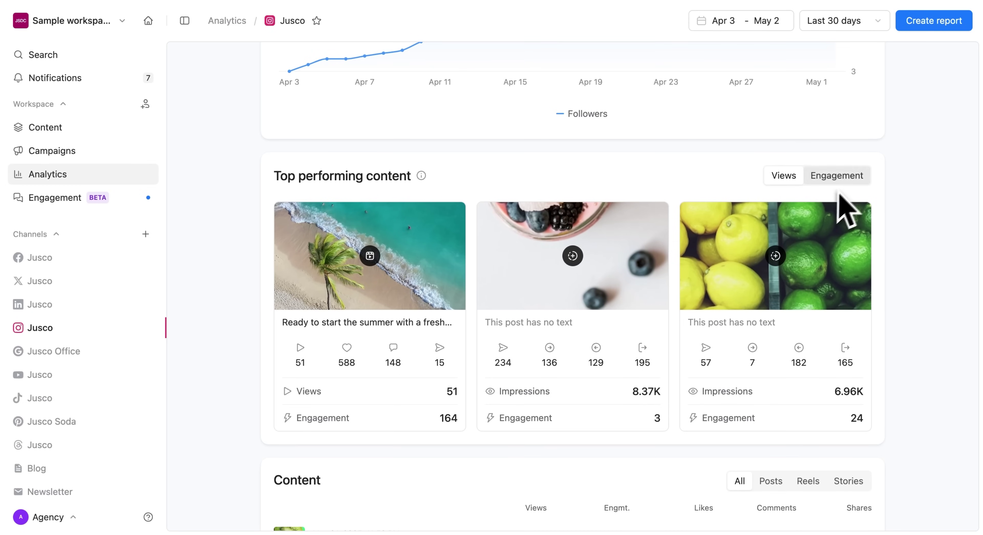
pyautogui.scroll(-5, 812, 264)
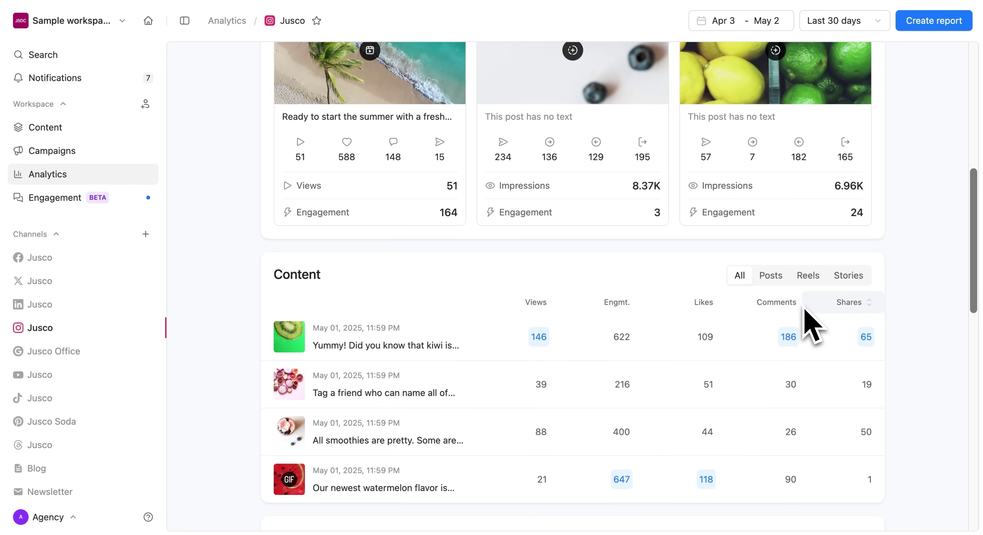
pyautogui.scroll(-8, 615, 405)
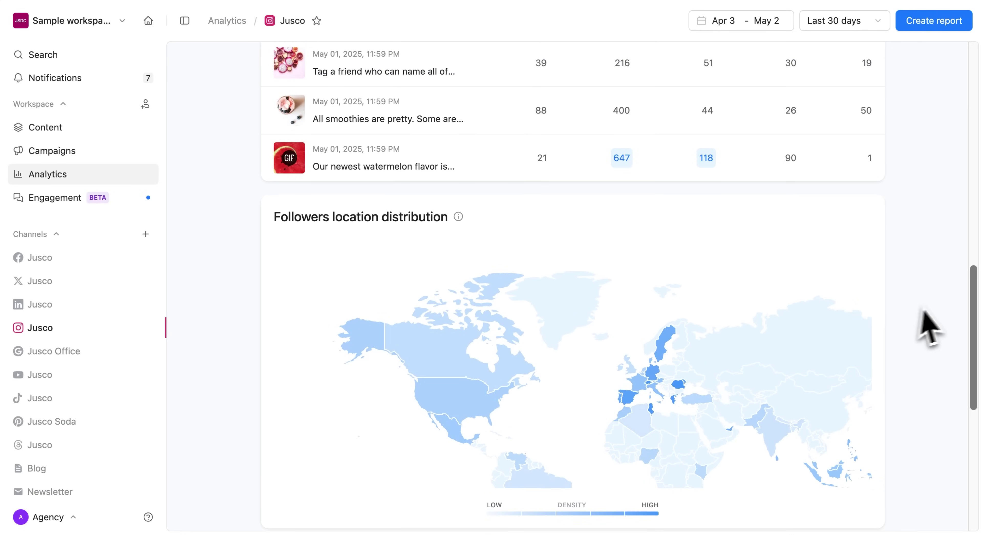
pyautogui.scroll(-8, 939, 309)
pyautogui.scroll(-2, 948, 322)
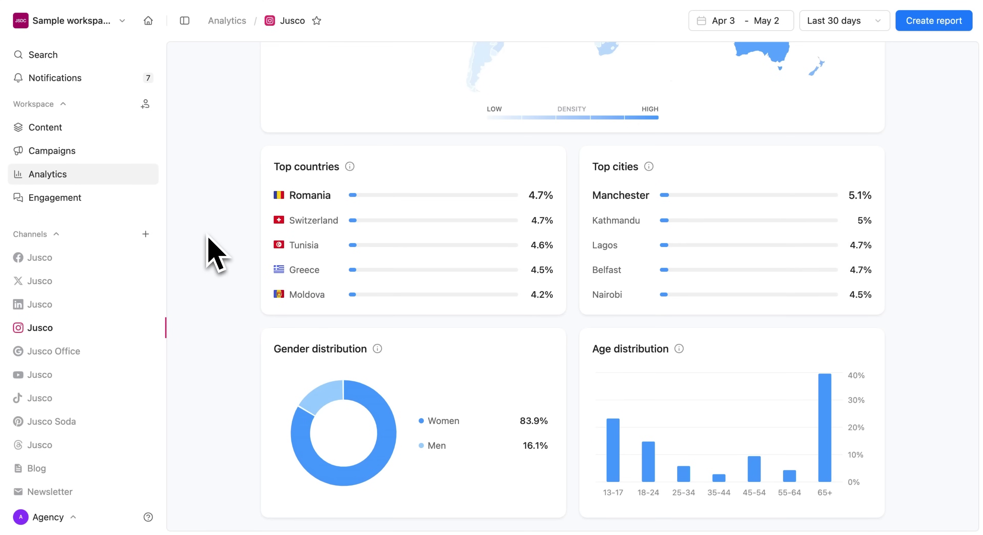
# Open the Engagement inbox, then the help menu showing All Systems Operational.
pyautogui.click(115, 200)
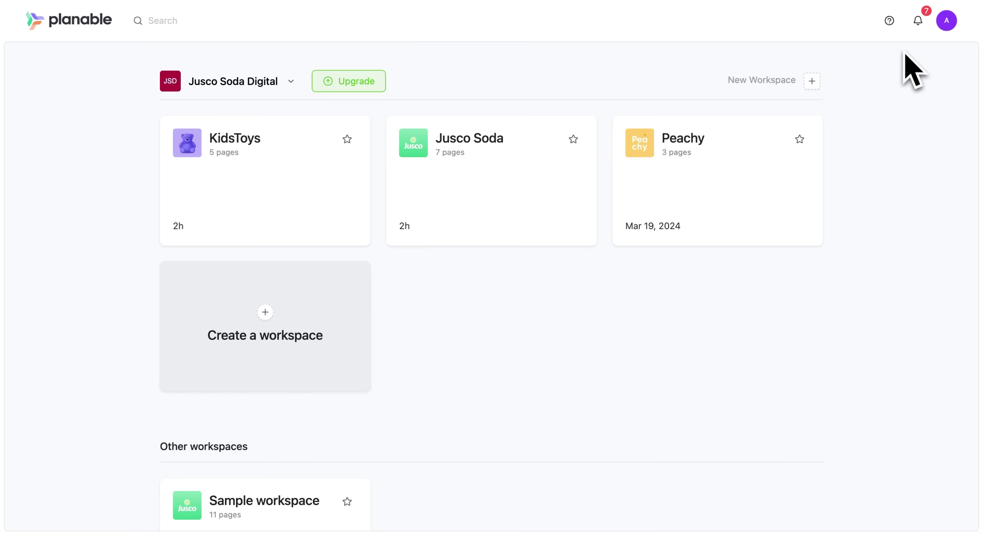
pyautogui.click(890, 23)
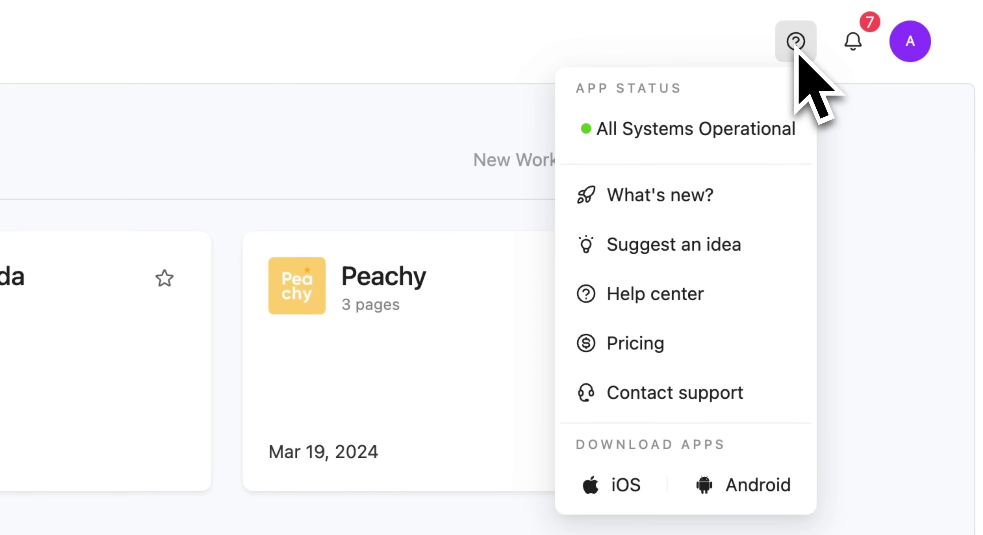